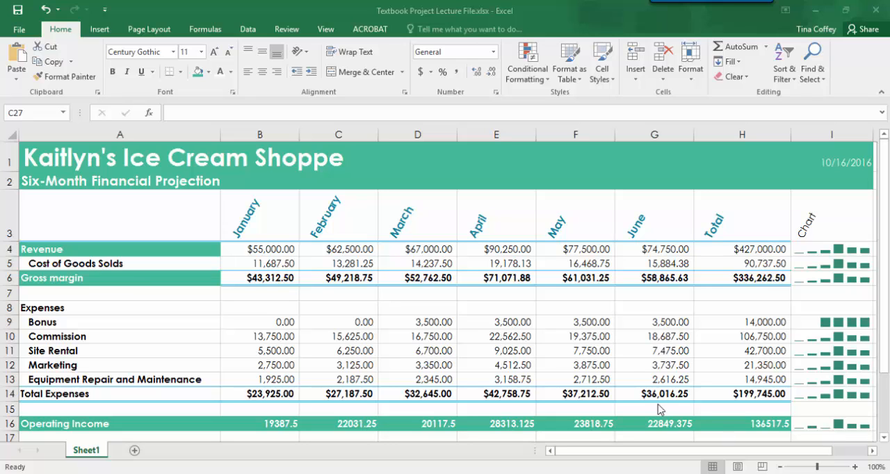
Insert the recommended clustered column chart from the month headings A3:G3 and the expense rows A9:G13
left_click(118, 217)
left_click_drag(225, 202, 641, 224)
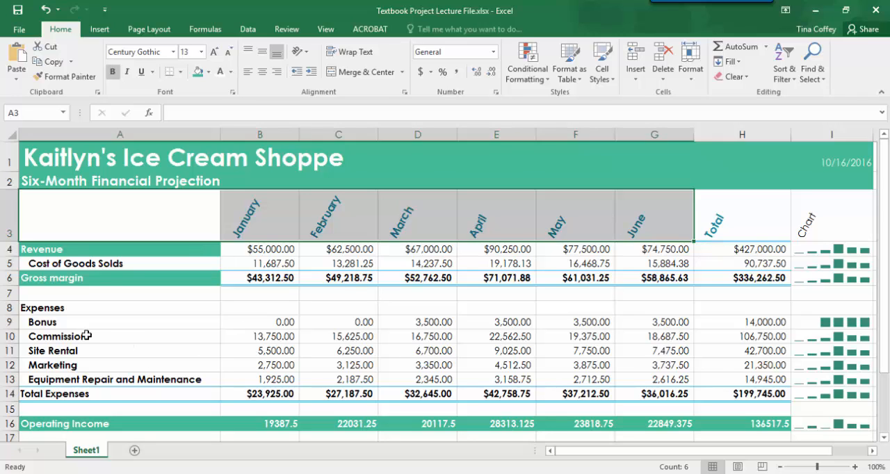
left_click_drag(69, 324, 680, 377)
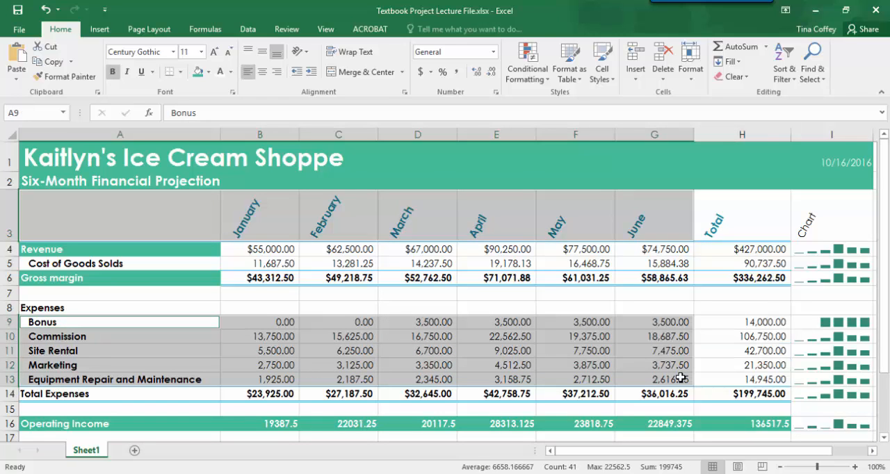
left_click(100, 32)
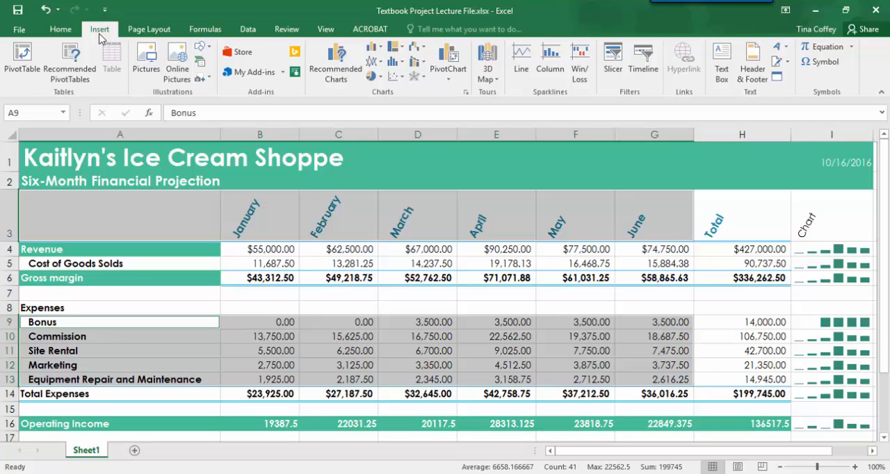
left_click(332, 83)
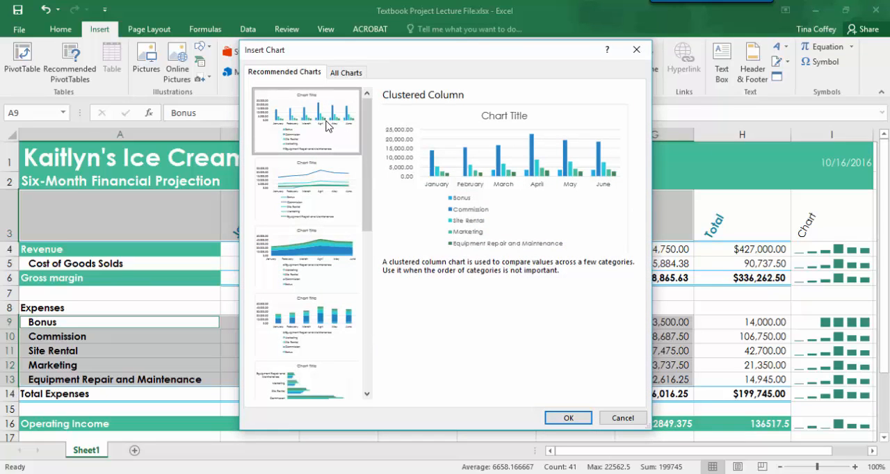
left_click(568, 418)
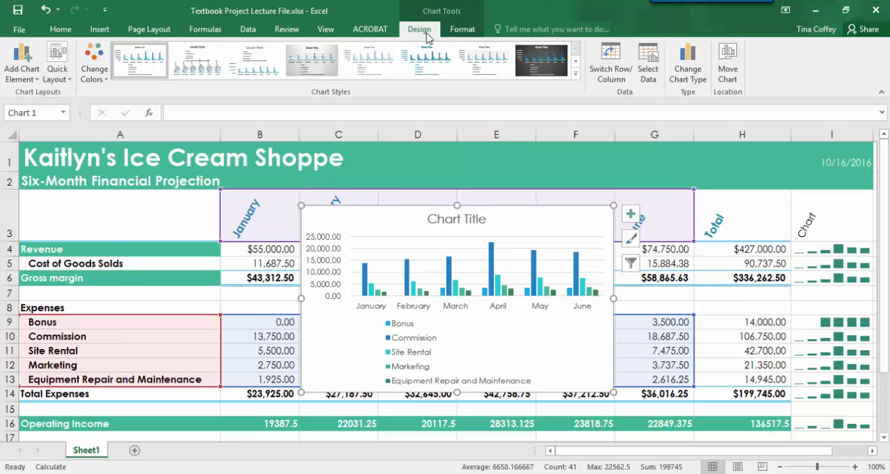
Move the chart to a new sheet named Expense Chart
left_click(728, 73)
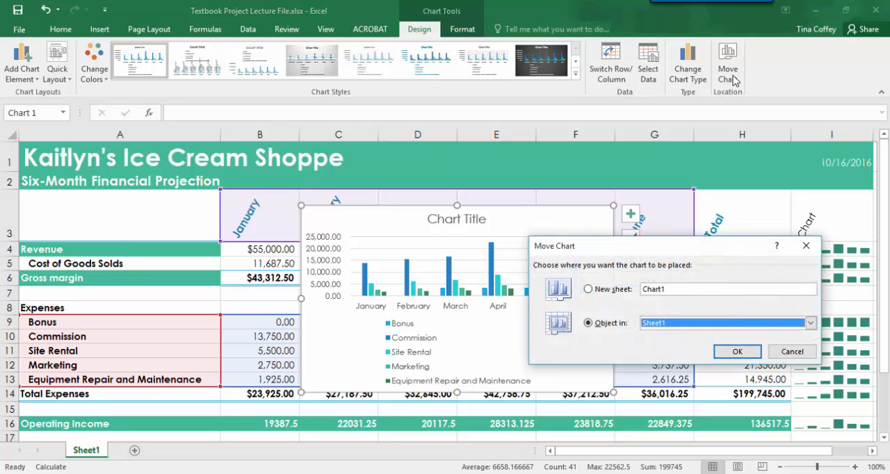
left_click(589, 289)
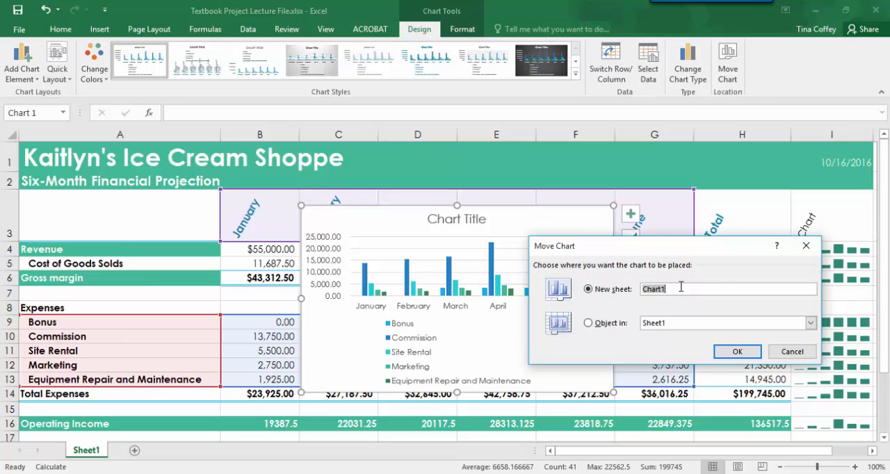
key("BackSpace")
type("Expense Chart")
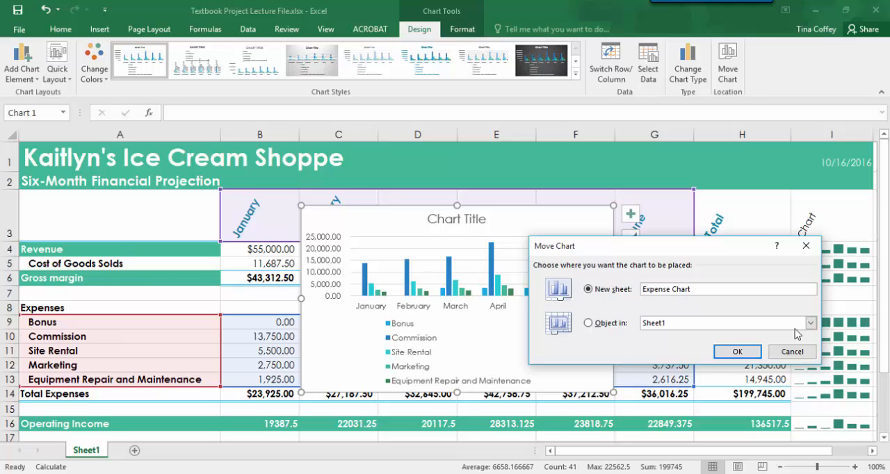
left_click(738, 352)
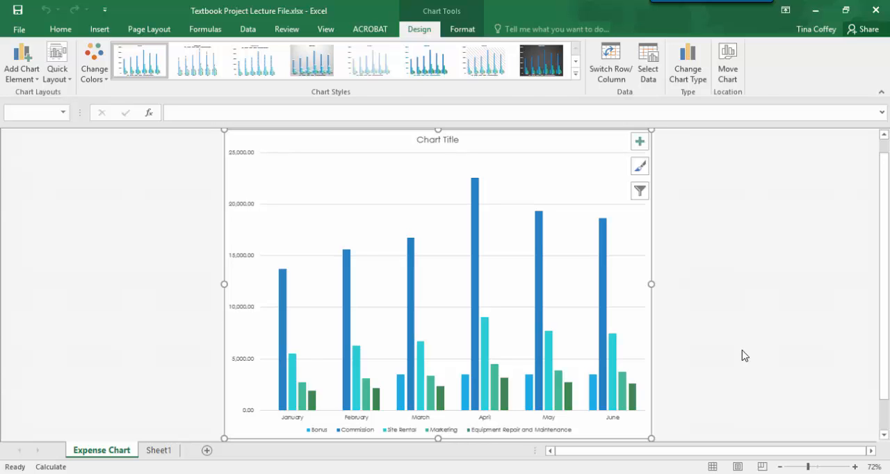
Change the chart title to "Six-Month Projected Expenses" and close the formatting pane
left_click(742, 356)
double_click(439, 149)
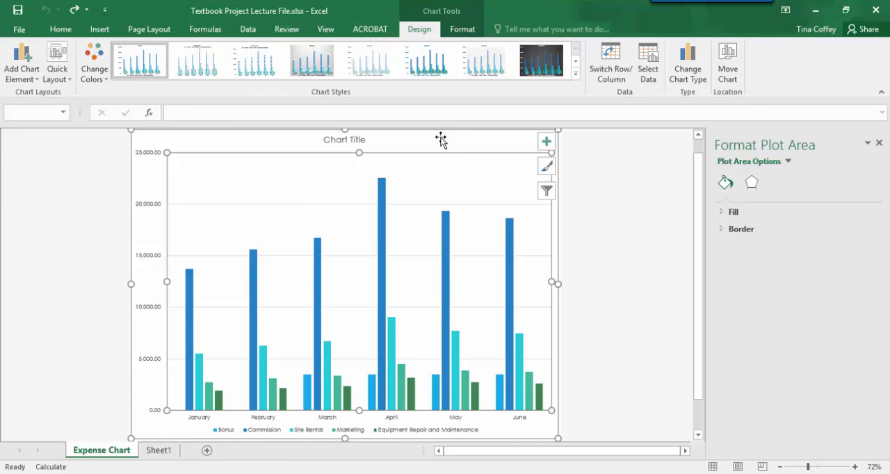
left_click(357, 139)
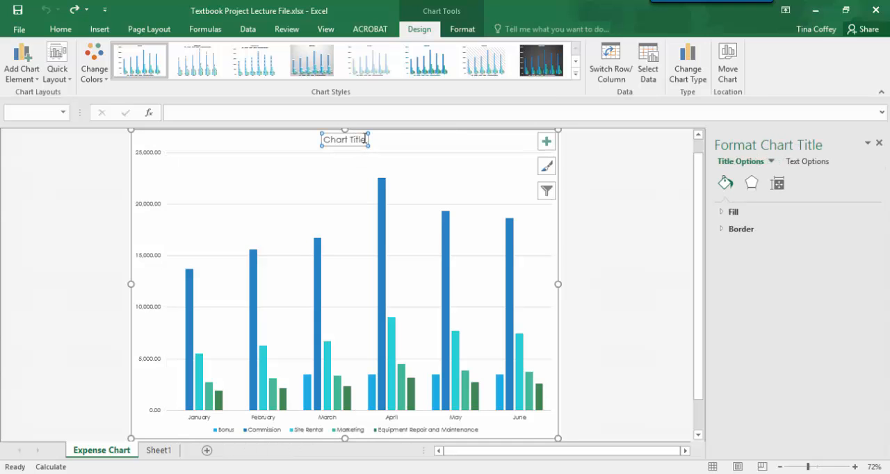
left_click_drag(367, 139, 322, 138)
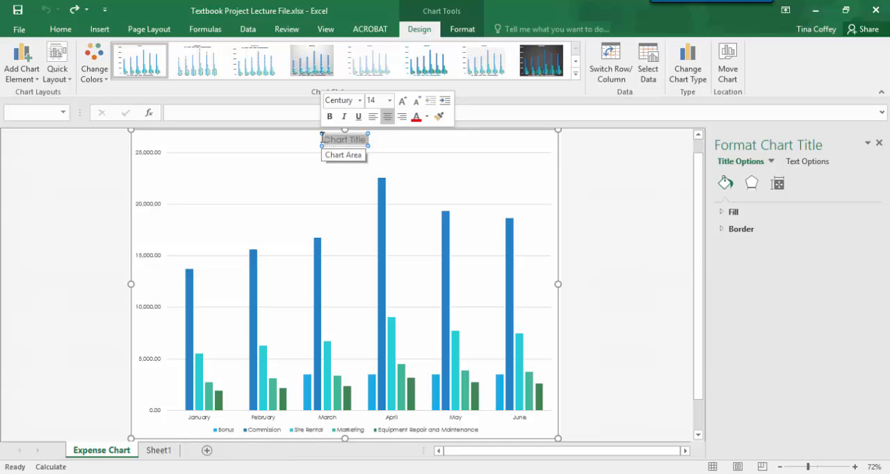
type("Six-")
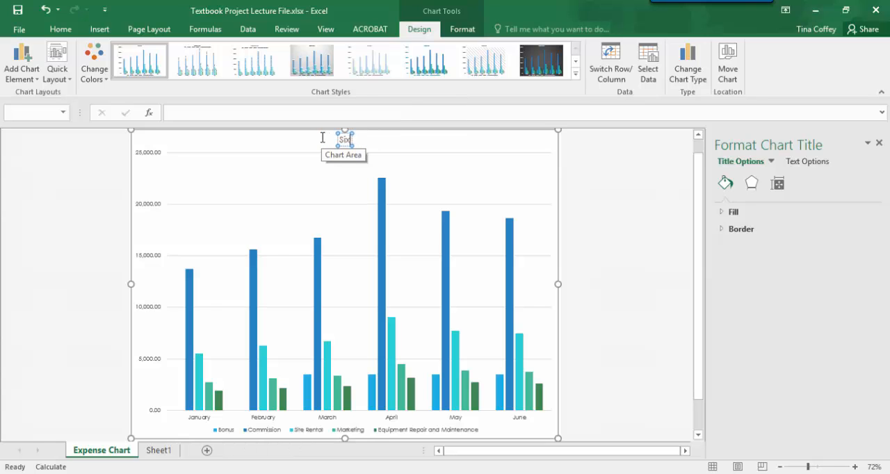
type("Month")
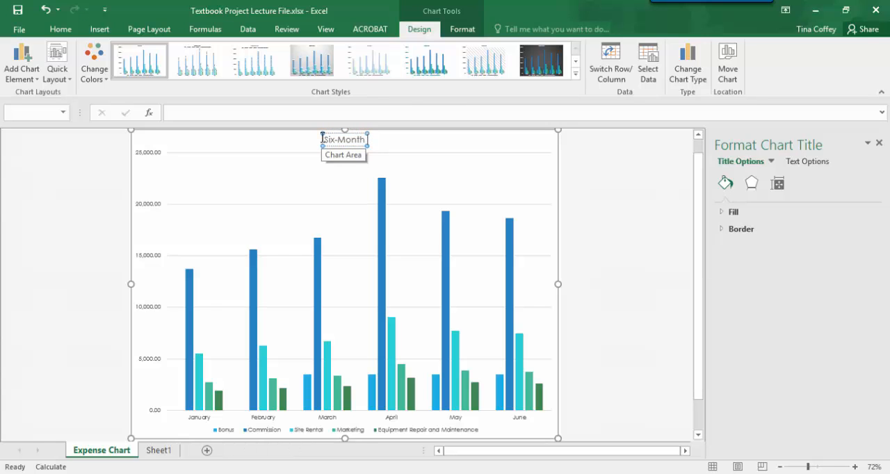
type(" Projected Exp")
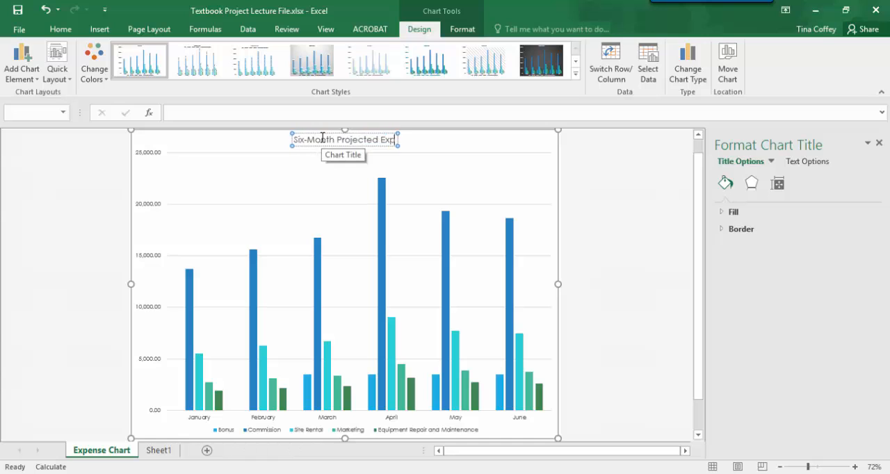
type("enses")
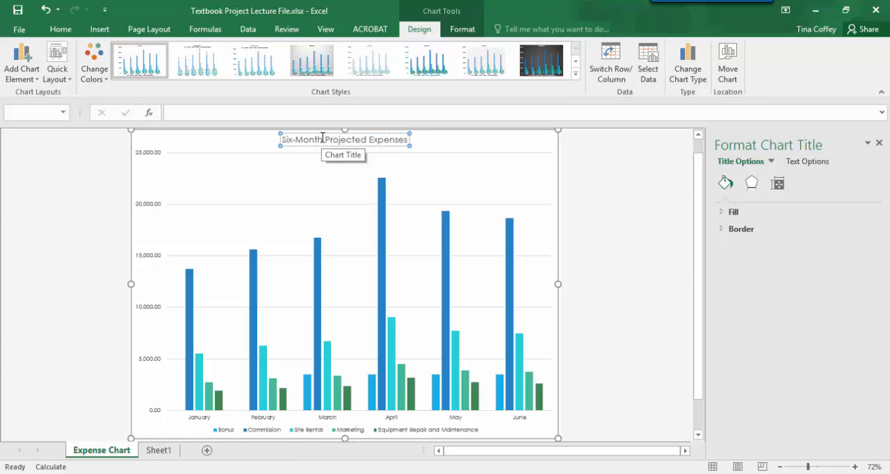
left_click(658, 202)
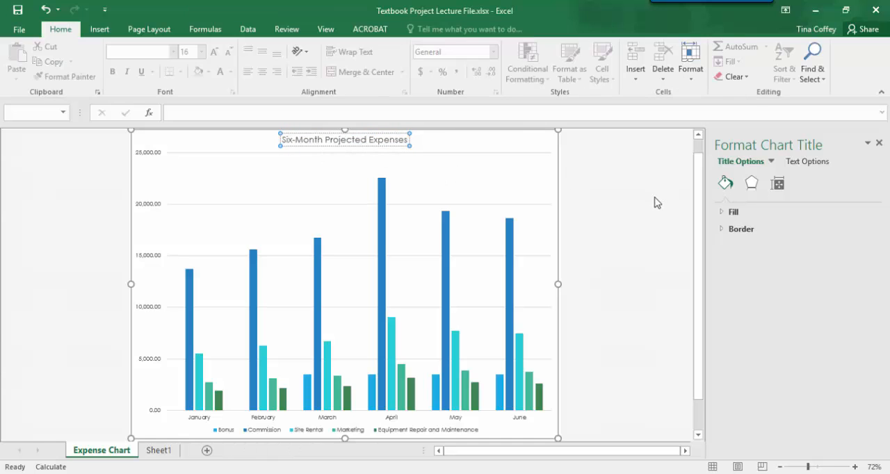
left_click(880, 143)
Add data labels to the chart's columns and view the label position options
left_click(347, 231)
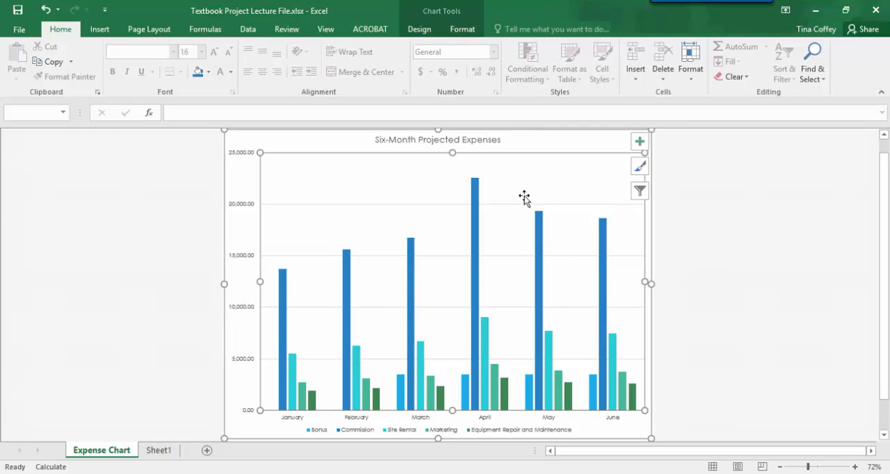
left_click(636, 145)
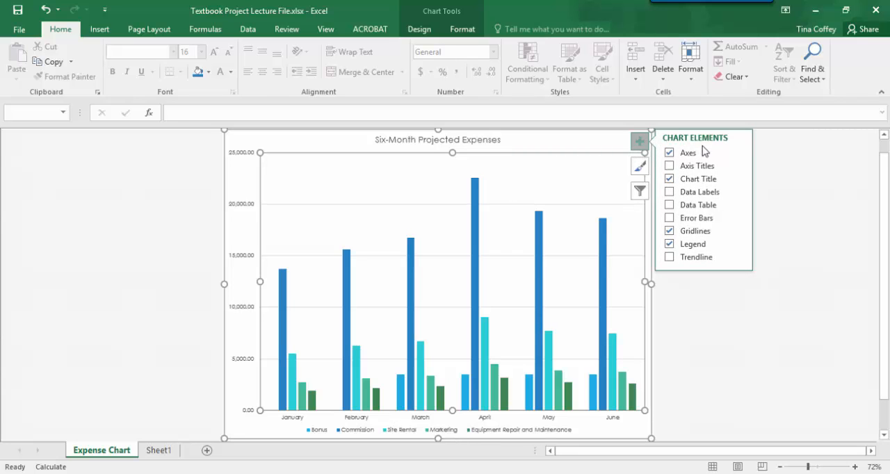
left_click(668, 193)
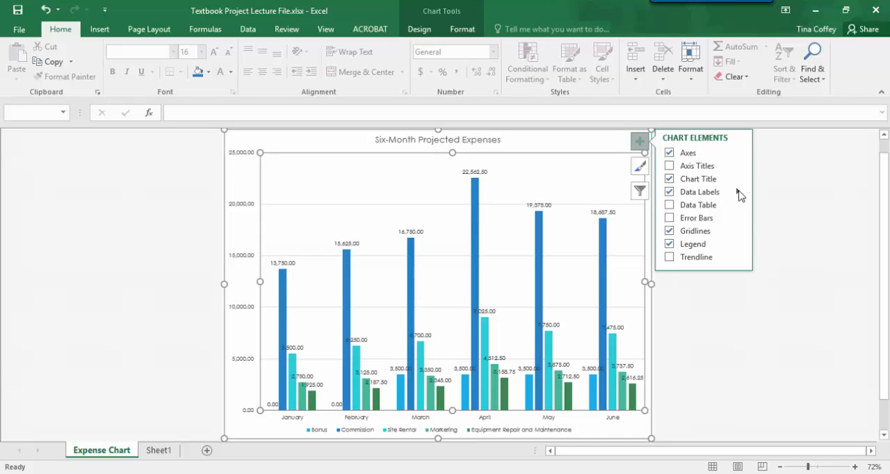
left_click(738, 193)
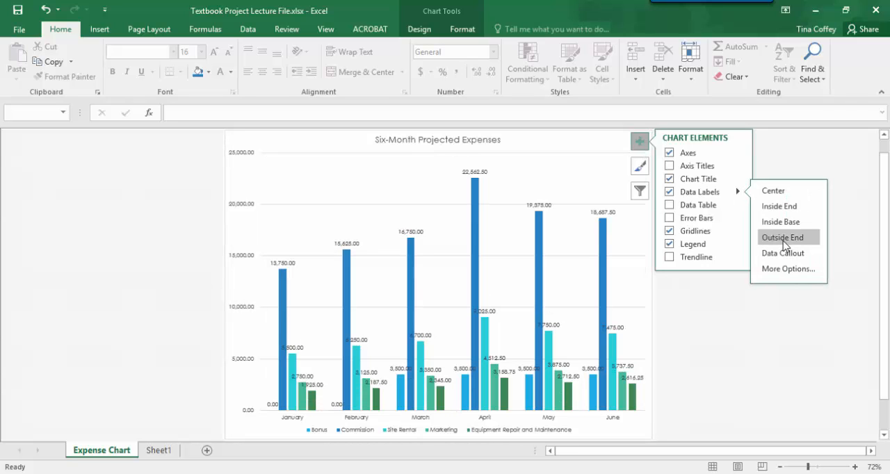
left_click(855, 202)
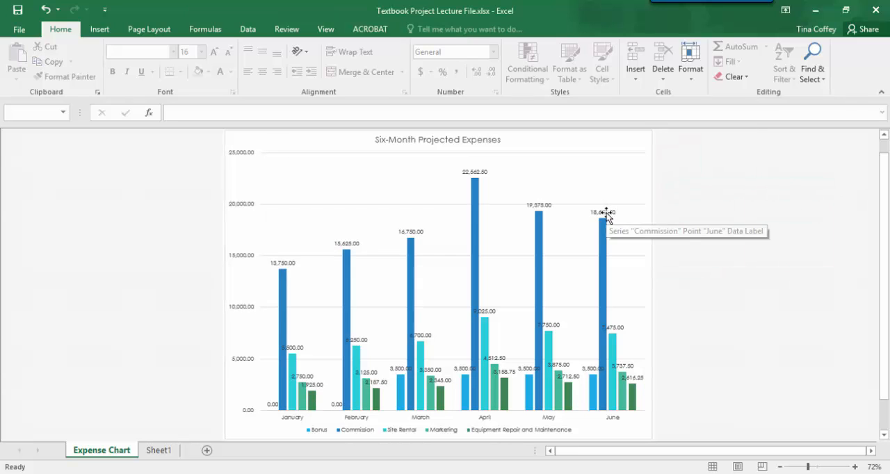
Filter the Bonus and Commission series out of the chart
left_click(643, 175)
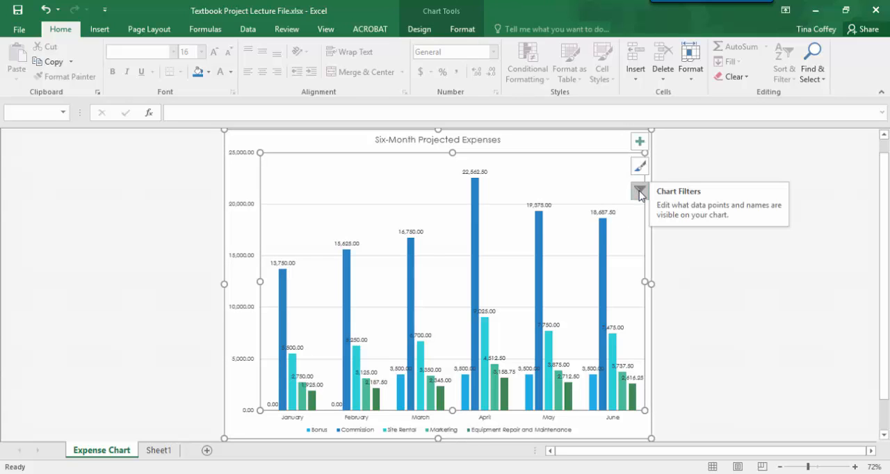
left_click(640, 191)
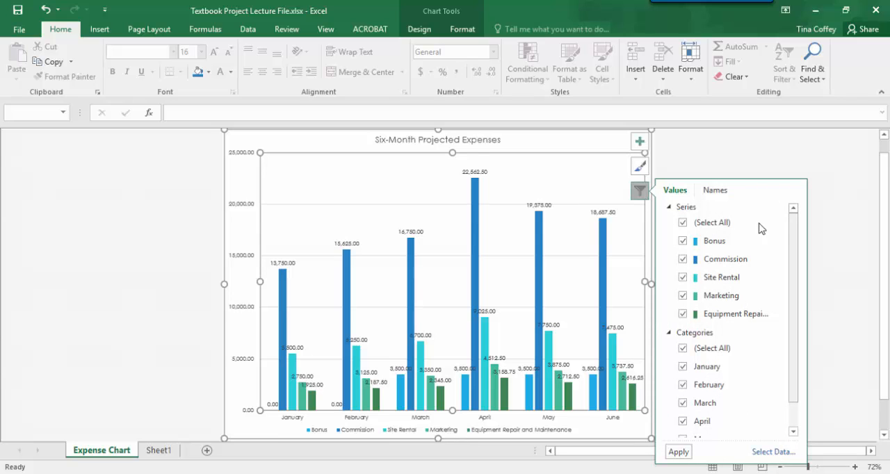
left_click(683, 242)
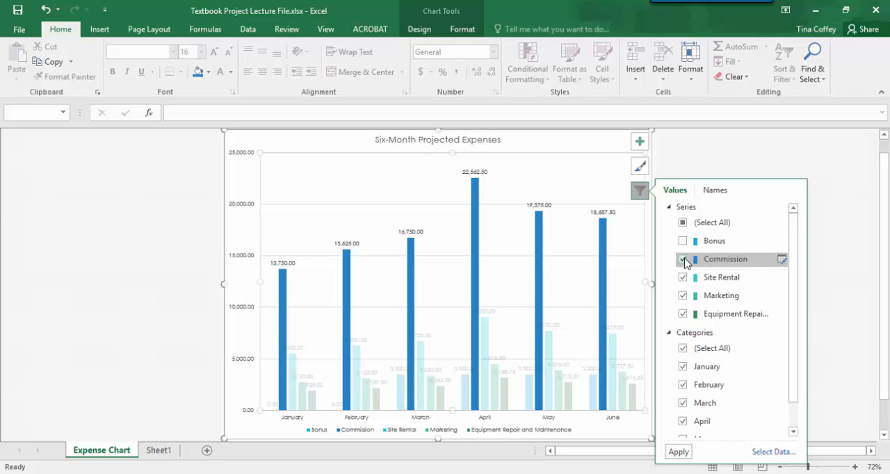
left_click(683, 260)
left_click(679, 452)
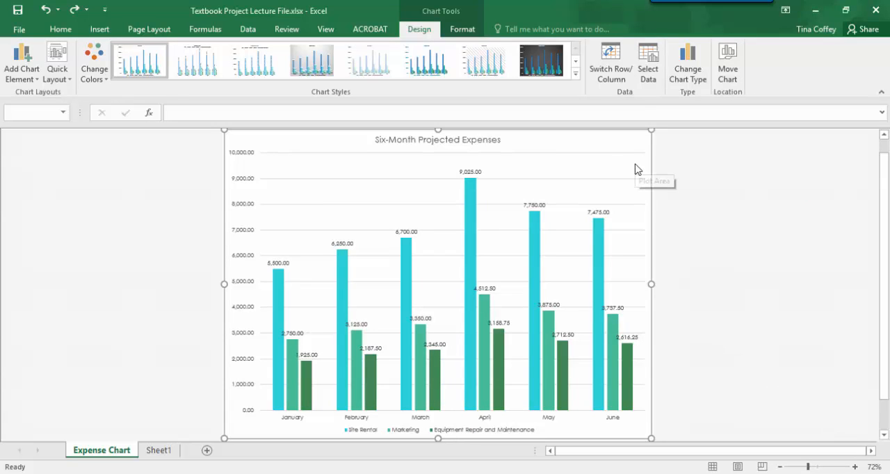
Add axis titles to the chart, keeping only the primary vertical one
mouse_move(636, 166)
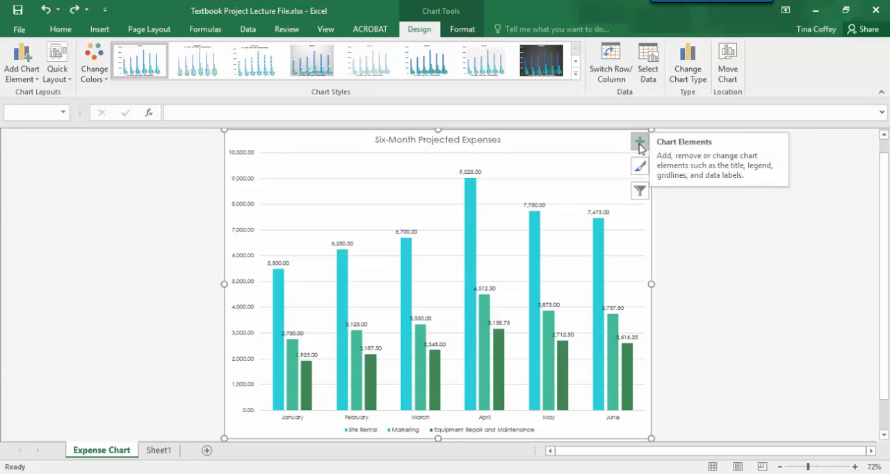
left_click(640, 143)
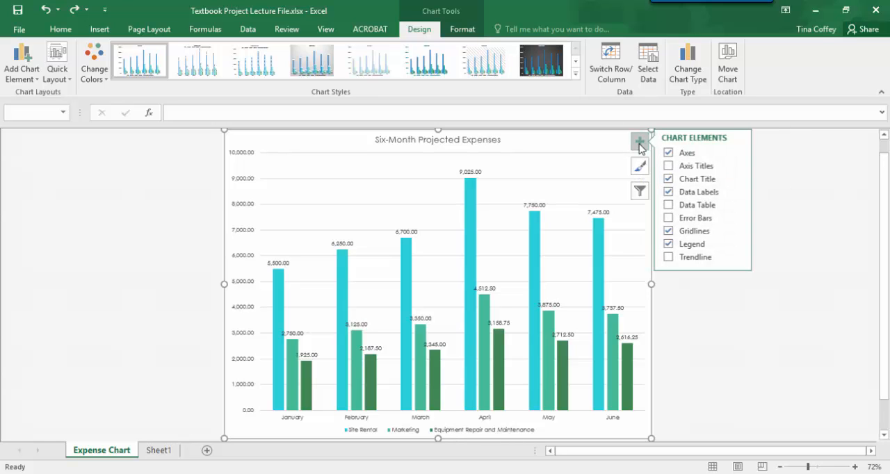
left_click(686, 169)
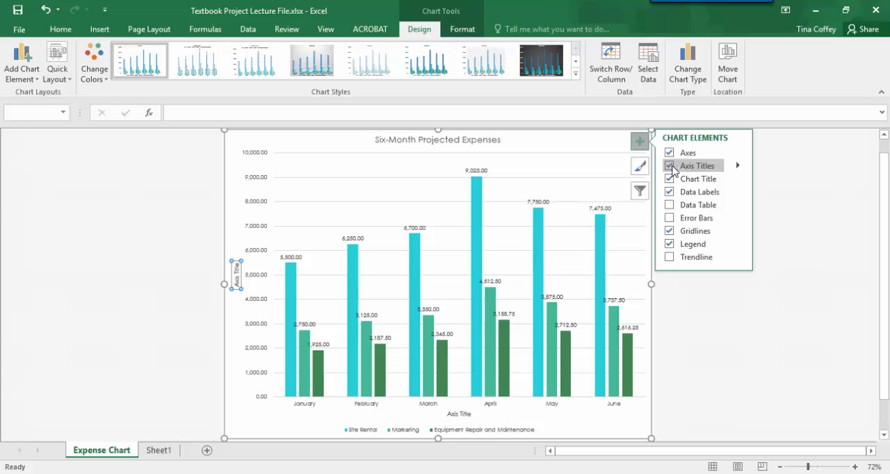
left_click(738, 167)
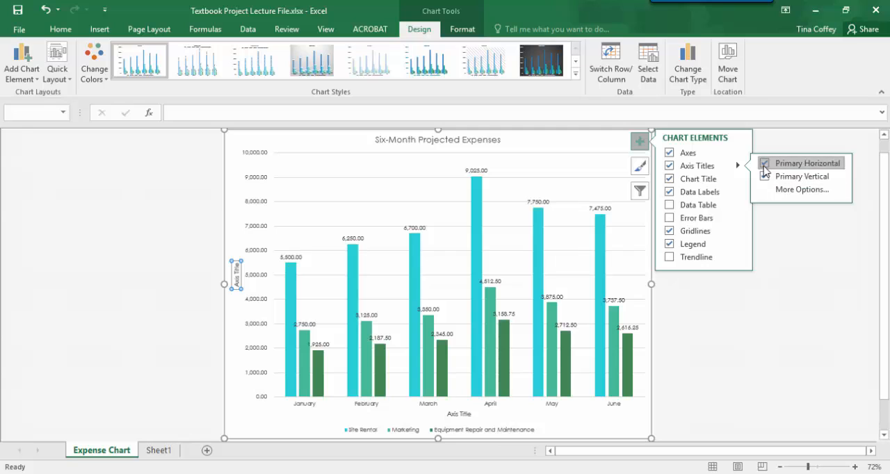
left_click(766, 164)
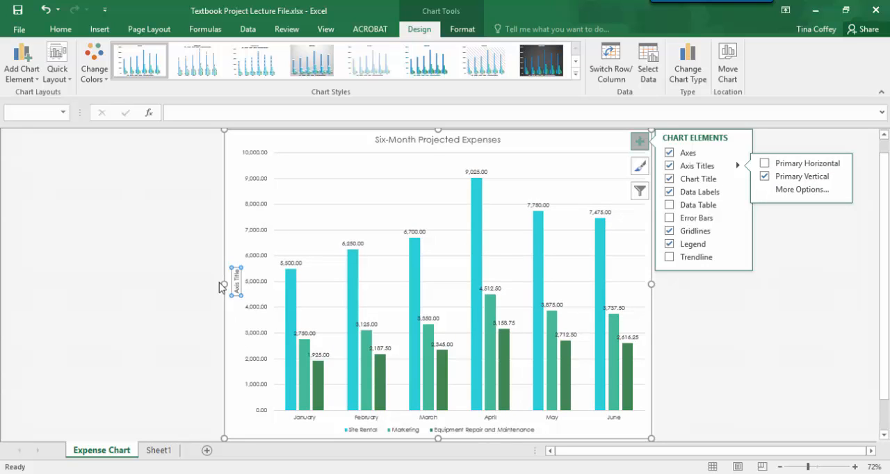
Delete the placeholder text in the vertical axis title
left_click(238, 293)
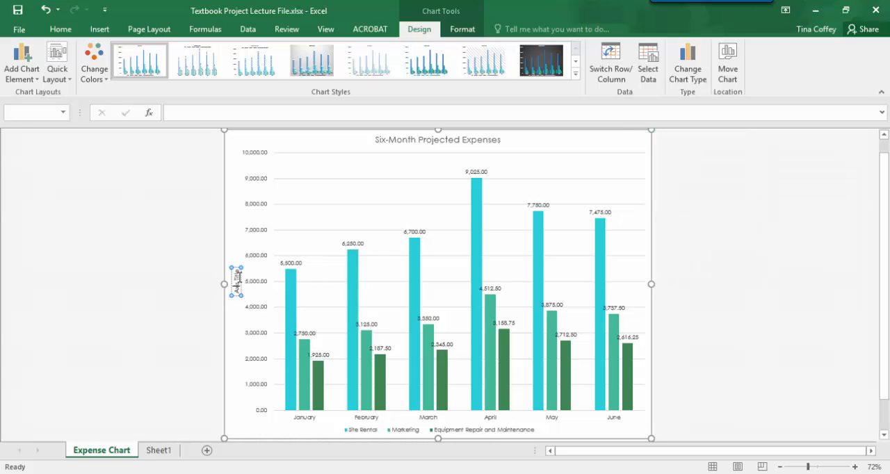
key("BackSpace")
key("Delete")
key("Delete")
key("Delete")
key("Delete")
key("Delete")
key("Delete")
key("Delete")
Enter $ as the chart's vertical axis title and set its text direction to Horizontal
right_click(236, 287)
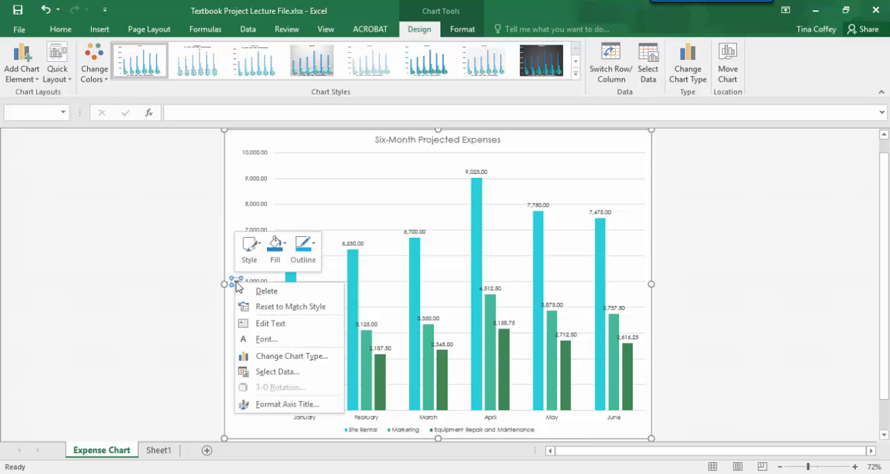
left_click(286, 404)
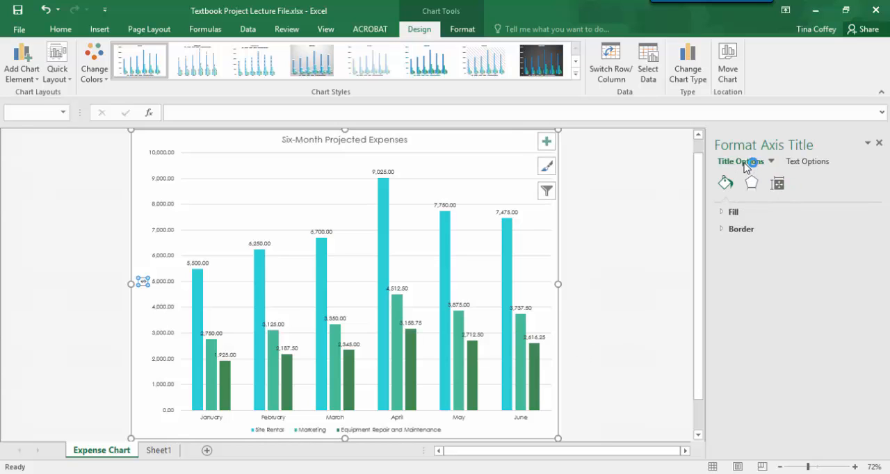
left_click(779, 184)
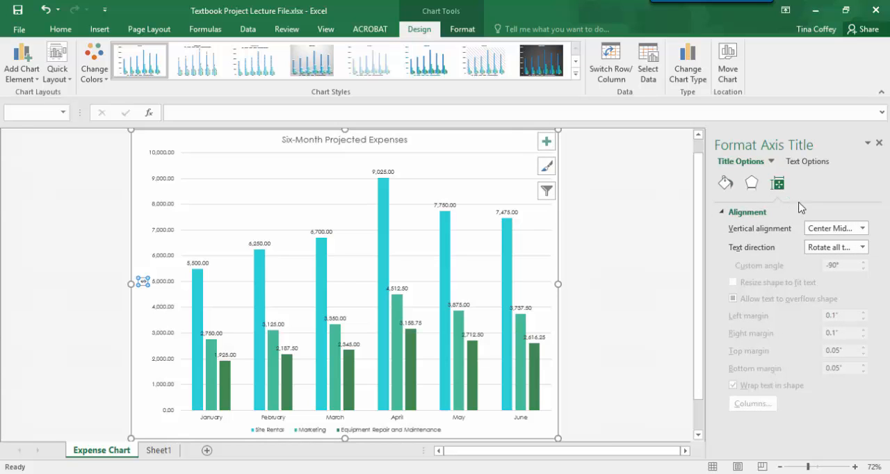
left_click(824, 249)
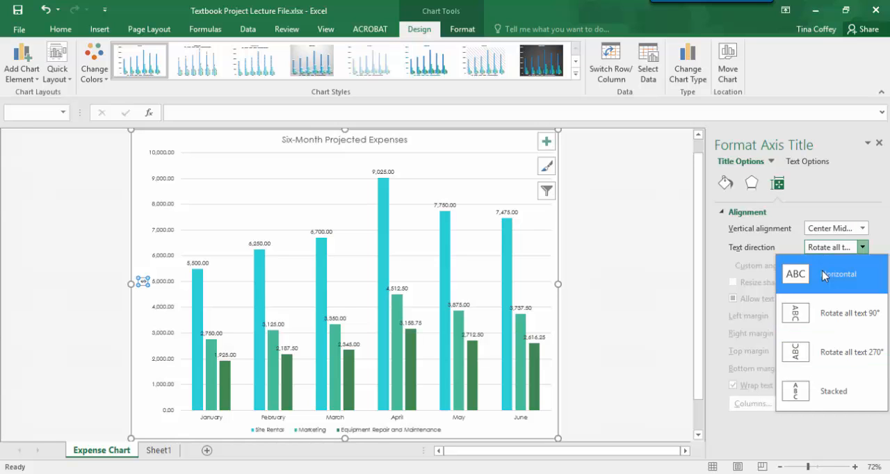
left_click(825, 274)
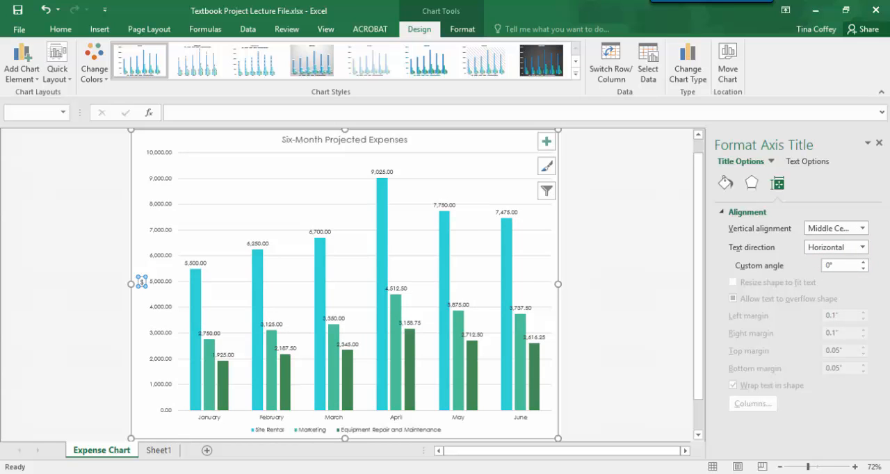
left_click(880, 144)
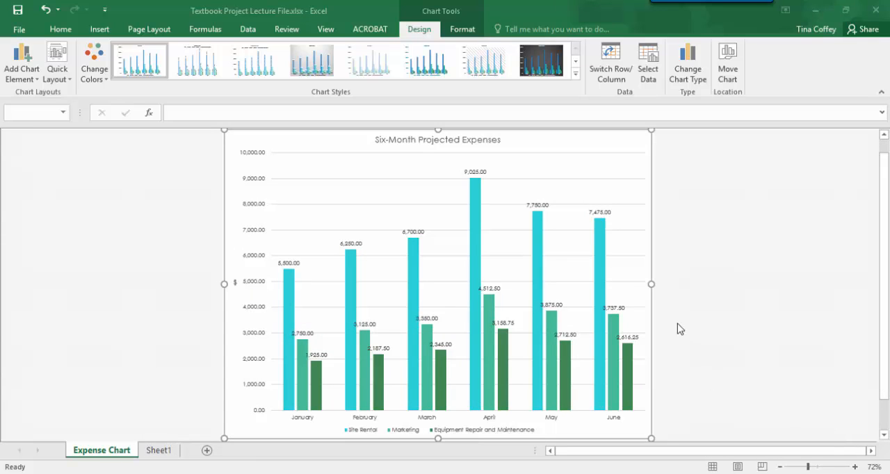
left_click(459, 31)
left_click(431, 32)
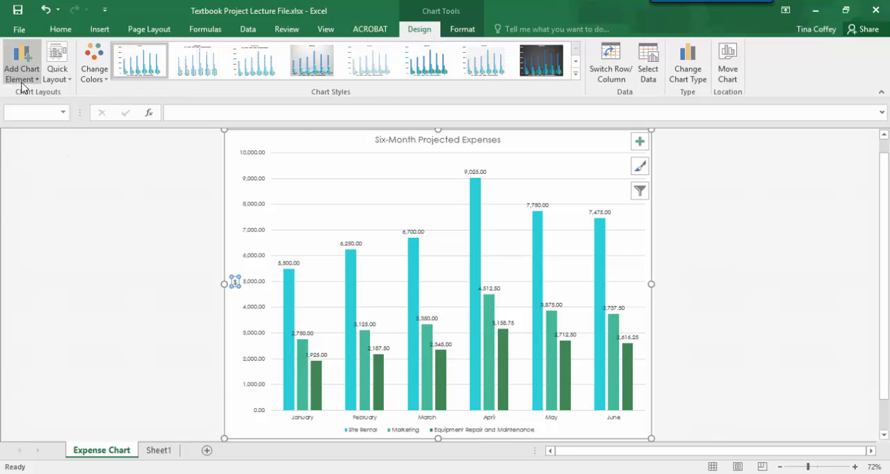
left_click(22, 82)
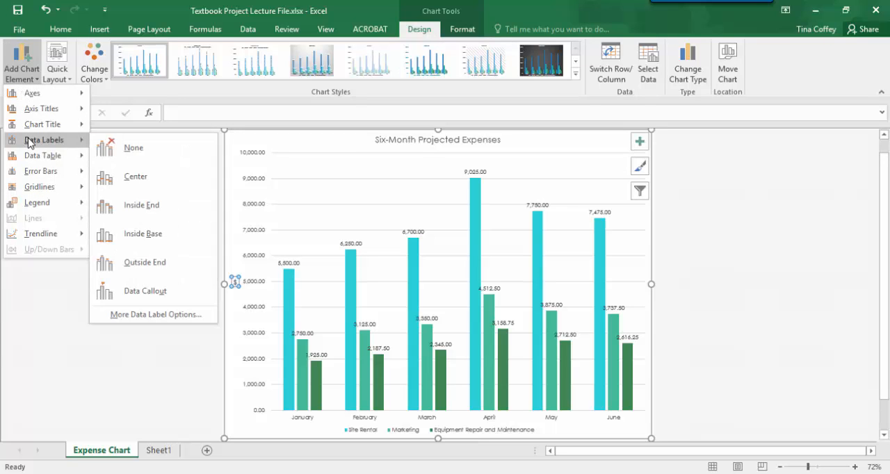
left_click(29, 78)
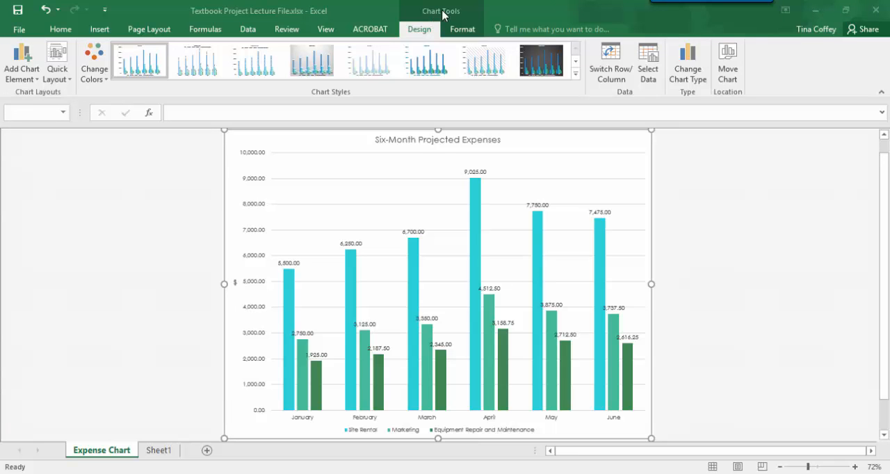
Apply the third chart style, with striped columns and the legend above the plot, to the expense chart
left_click(576, 74)
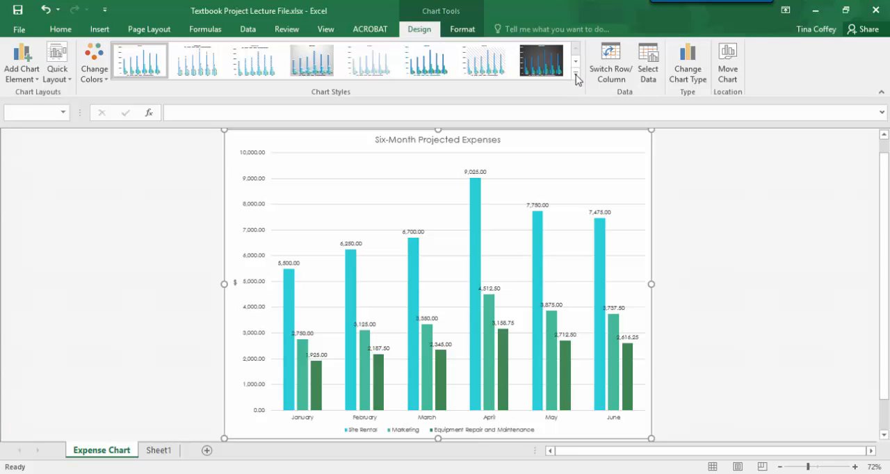
left_click(576, 75)
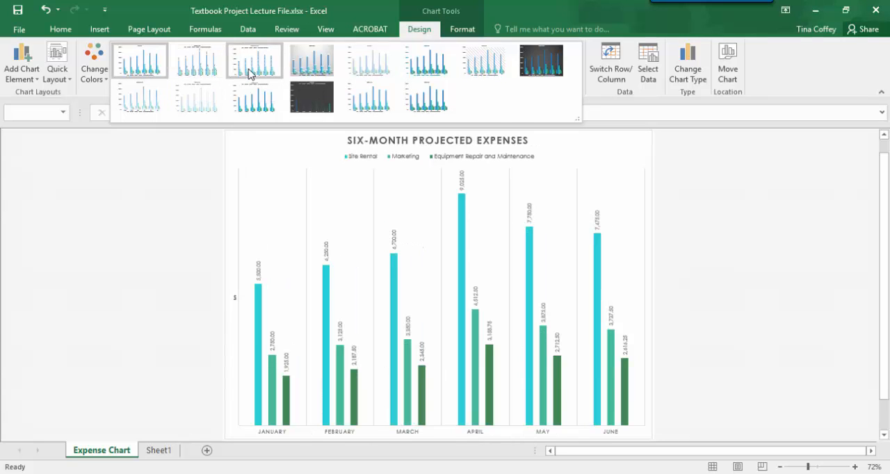
left_click(251, 74)
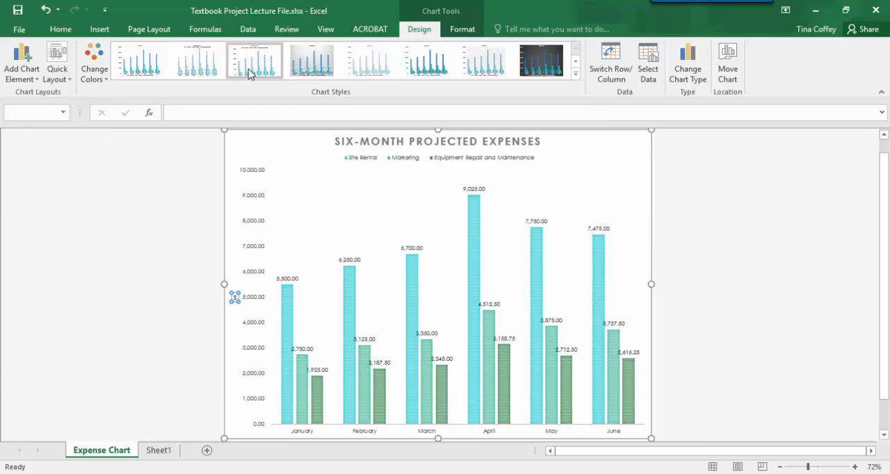
Set the number format of the chart's vertical value axis to 0 decimal places
right_click(255, 300)
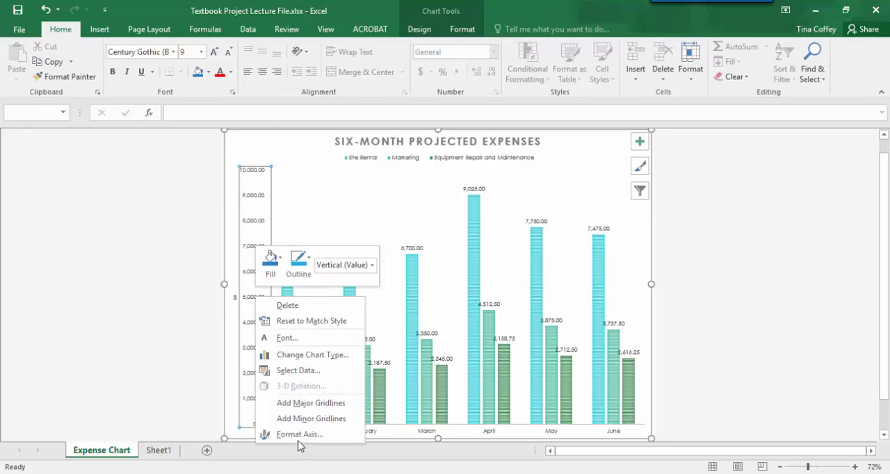
left_click(299, 435)
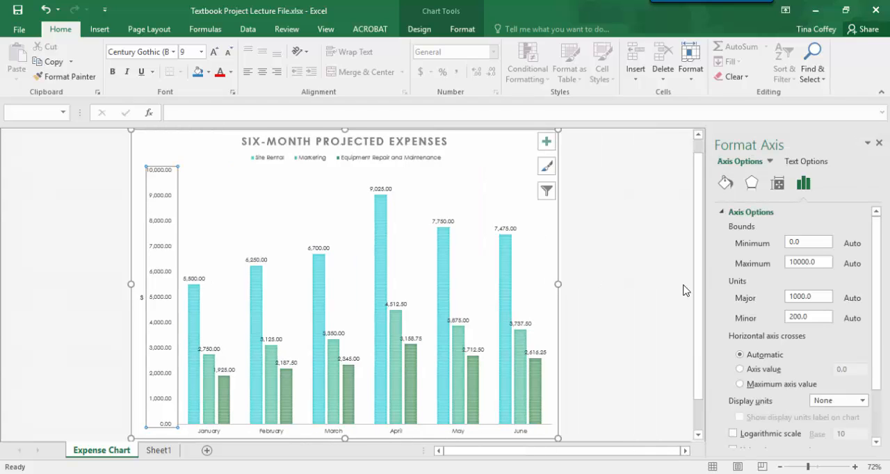
left_click(722, 213)
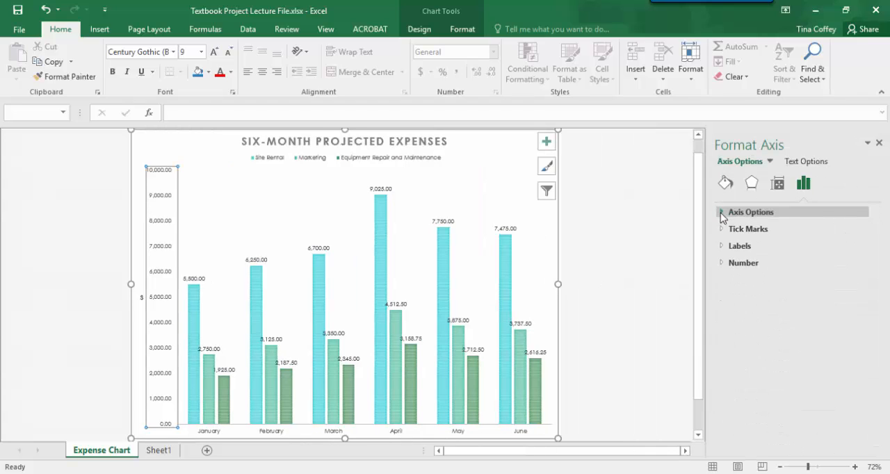
left_click(721, 262)
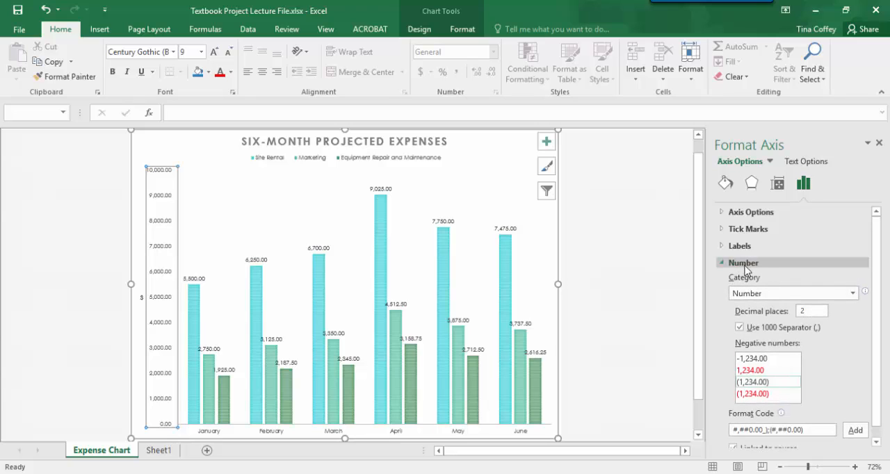
double_click(803, 313)
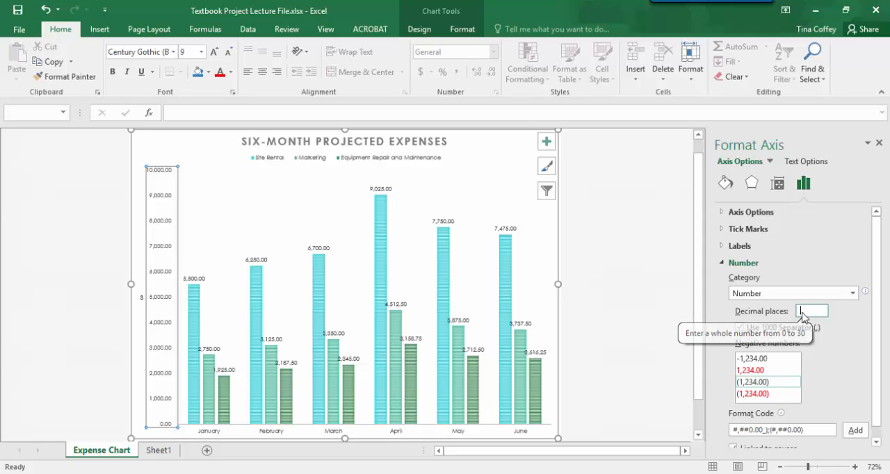
type("0")
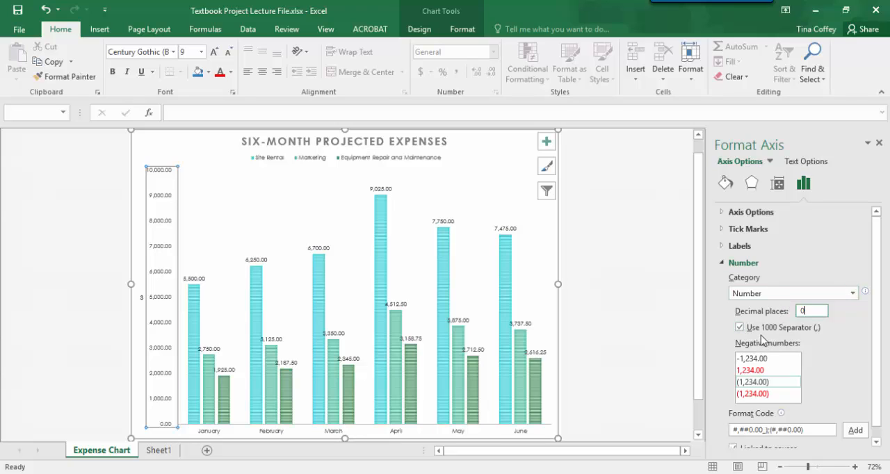
scroll(879, 418, "down", 1)
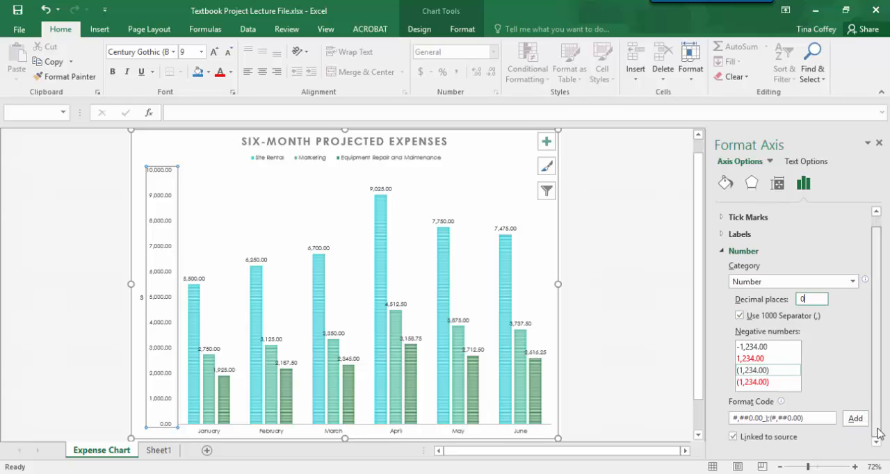
left_click(879, 143)
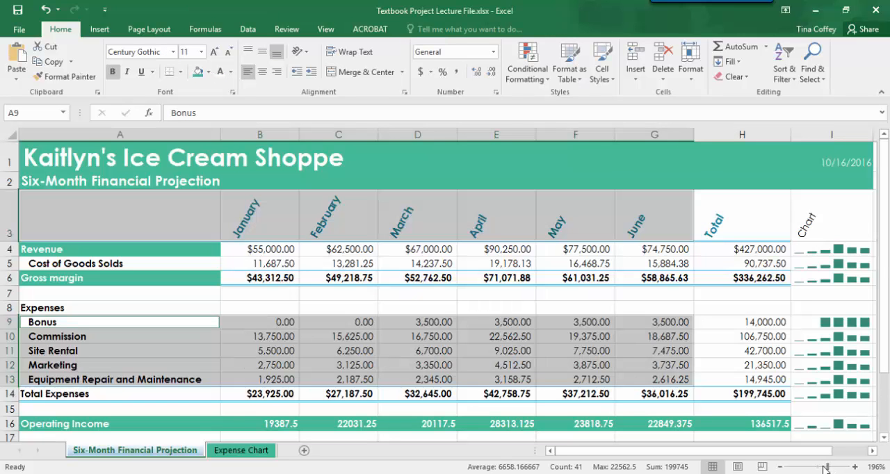
Zoom the Six-Month Financial Projection worksheet out to 91%, and return it to 100%
left_click(749, 420)
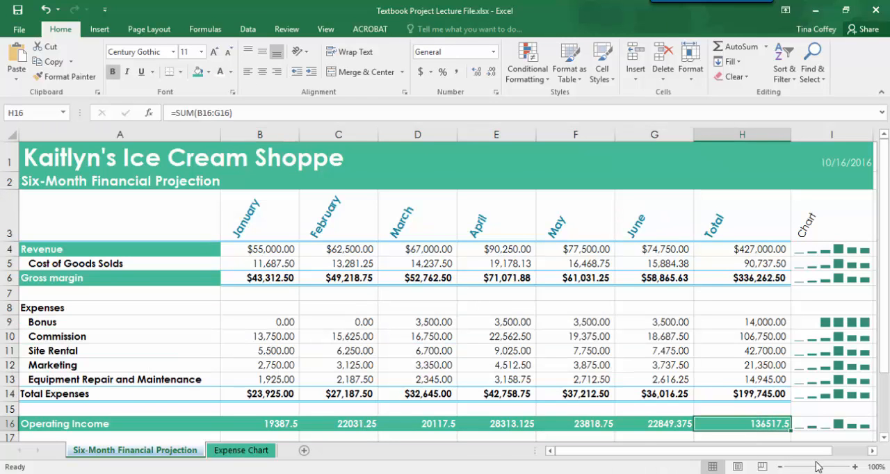
left_click_drag(818, 466, 815, 467)
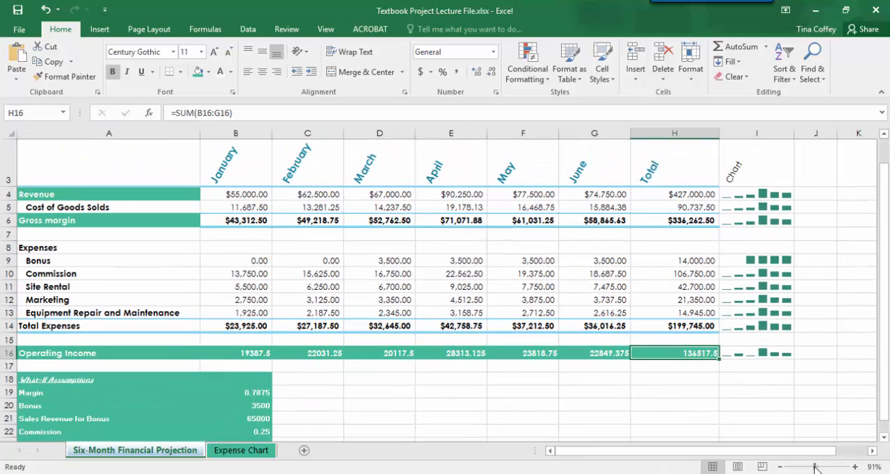
left_click(325, 30)
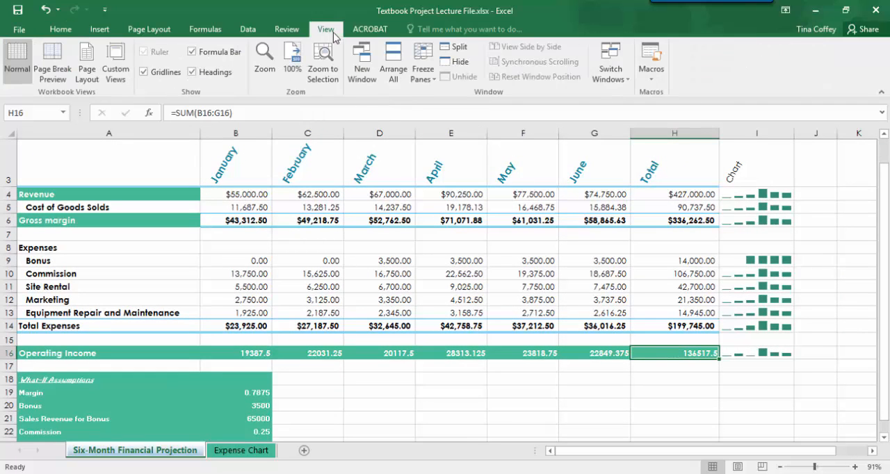
left_click(292, 69)
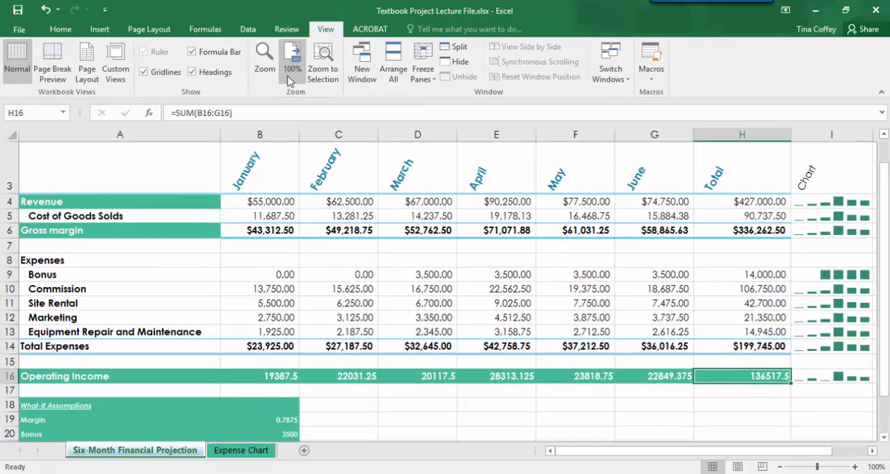
Set the worksheet's magnification to 75%, and restore it to 100%
left_click(265, 70)
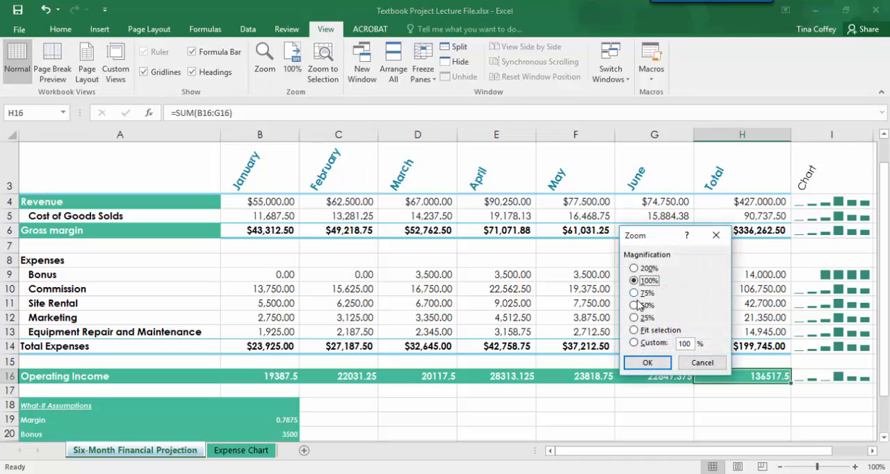
left_click(635, 293)
left_click(646, 362)
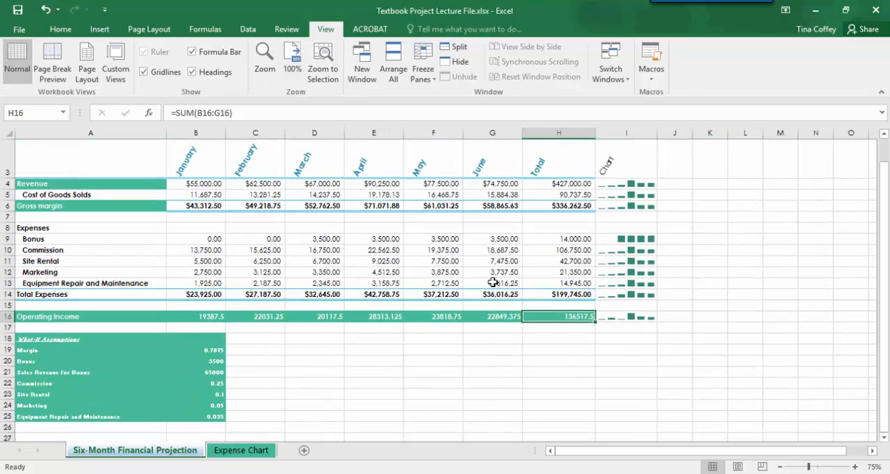
left_click(291, 70)
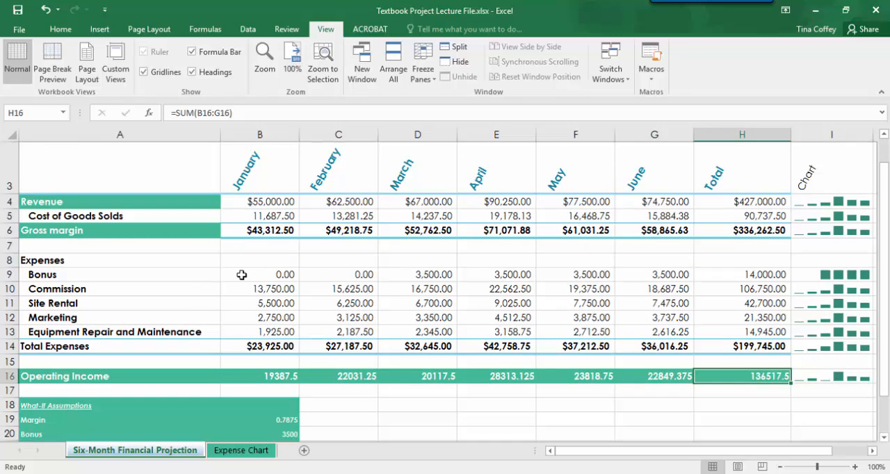
Split the worksheet window into four panes at cell E8 and scroll the panes independently
left_click(500, 264)
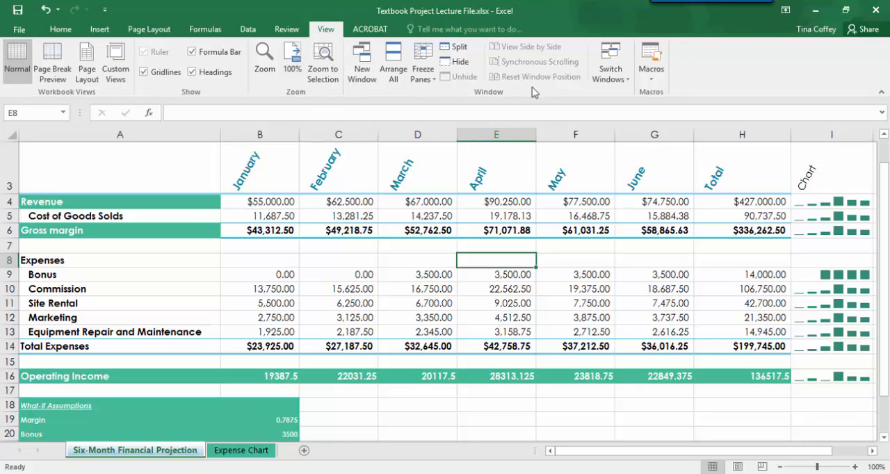
left_click(457, 50)
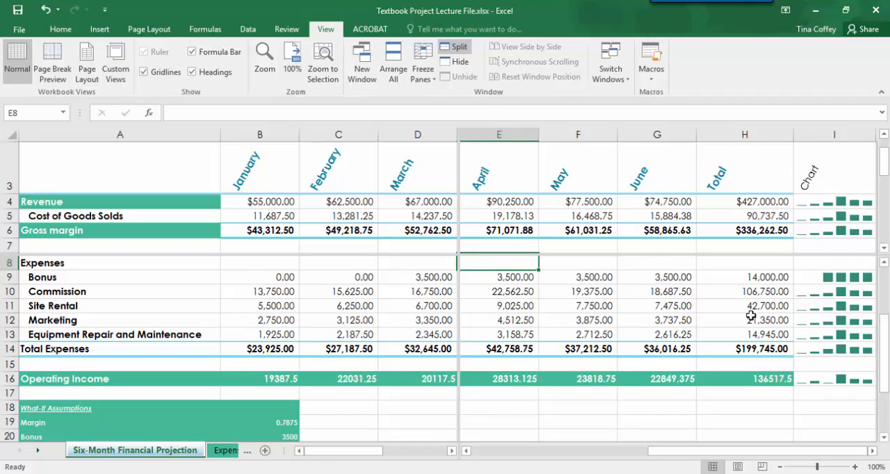
left_click_drag(883, 356, 886, 306)
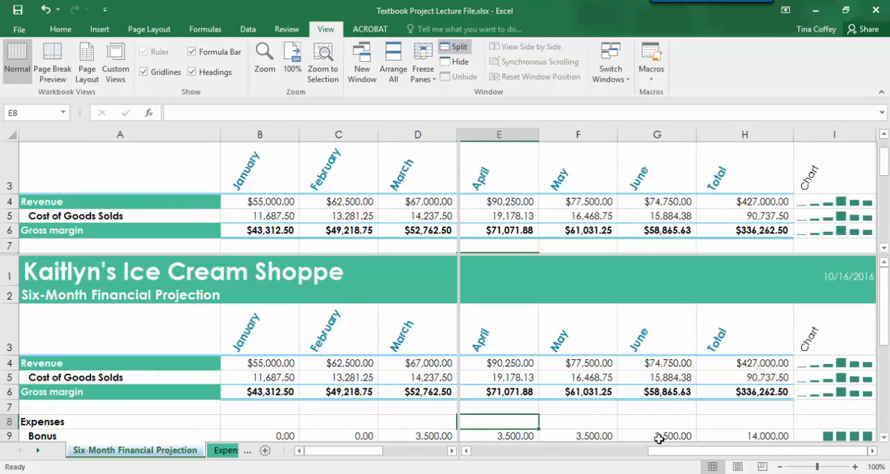
left_click_drag(662, 453, 612, 459)
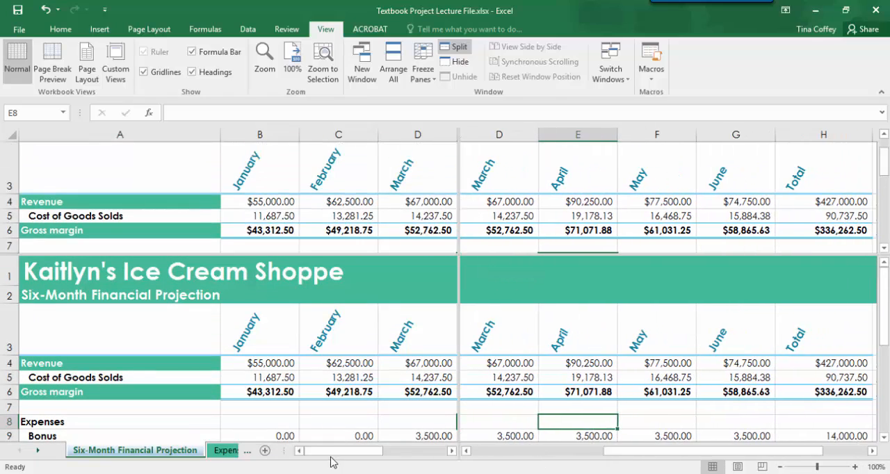
mouse_move(333, 452)
left_mouse_down()
mouse_move(375, 459)
mouse_move(331, 456)
left_mouse_up()
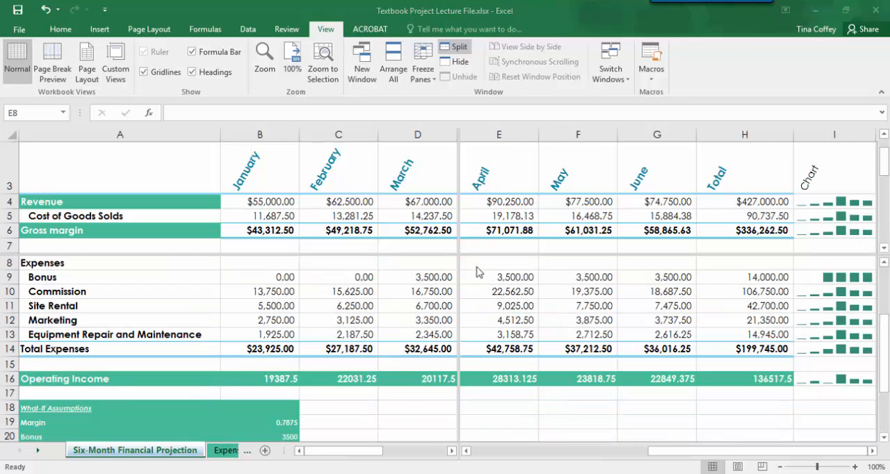
Remove the window split from the worksheet and select cell A7
left_click(476, 267)
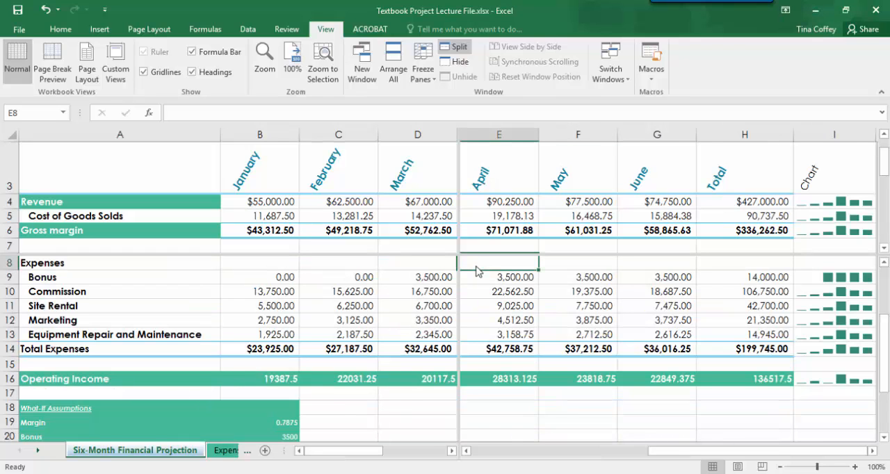
left_click(457, 49)
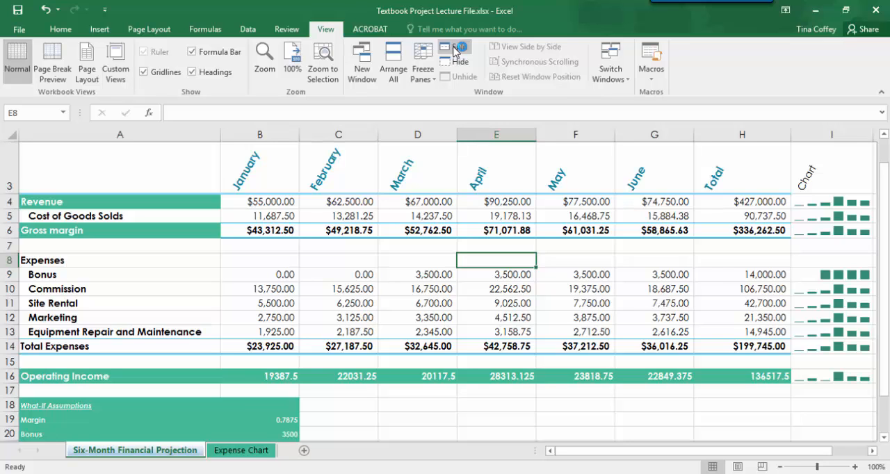
left_click(30, 248)
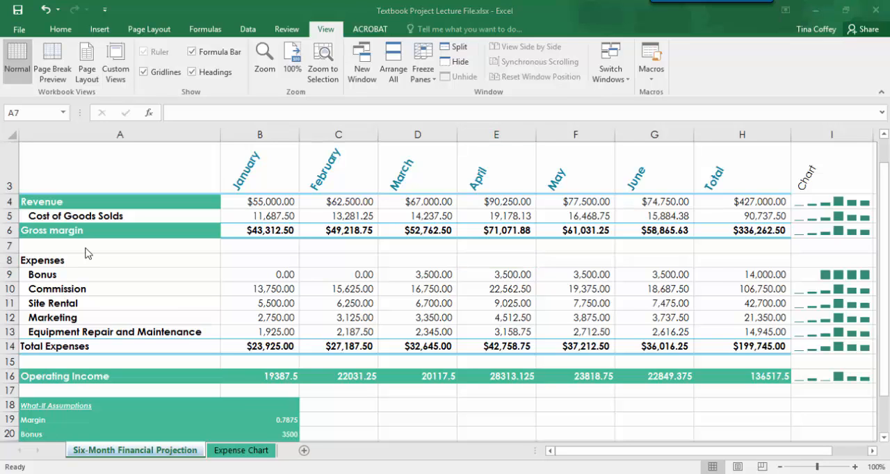
Split the worksheet window into an upper and a lower pane at cell A7
double_click(30, 248)
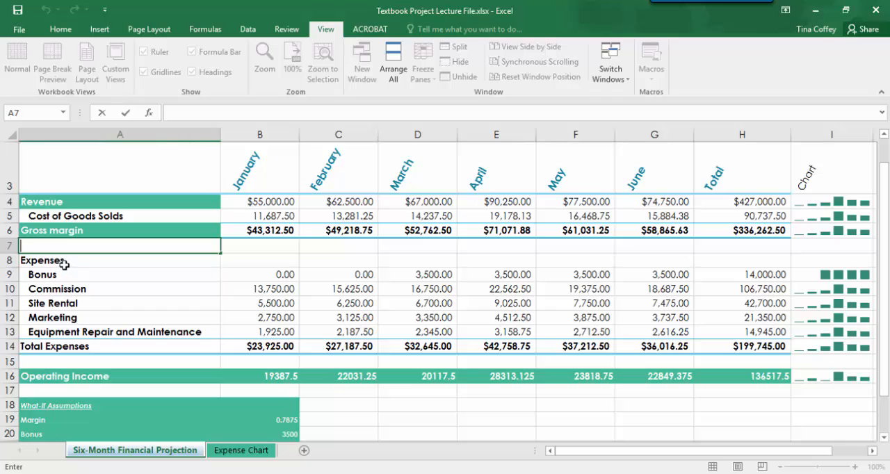
left_click(64, 264)
left_click(59, 247)
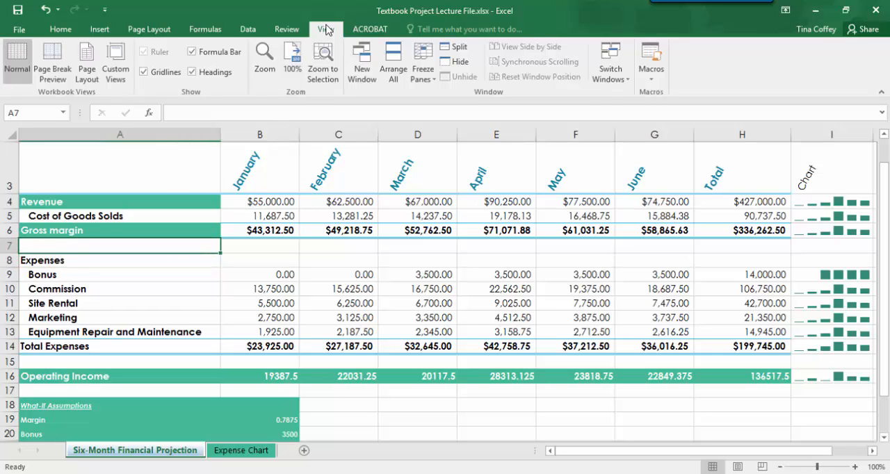
left_click(457, 50)
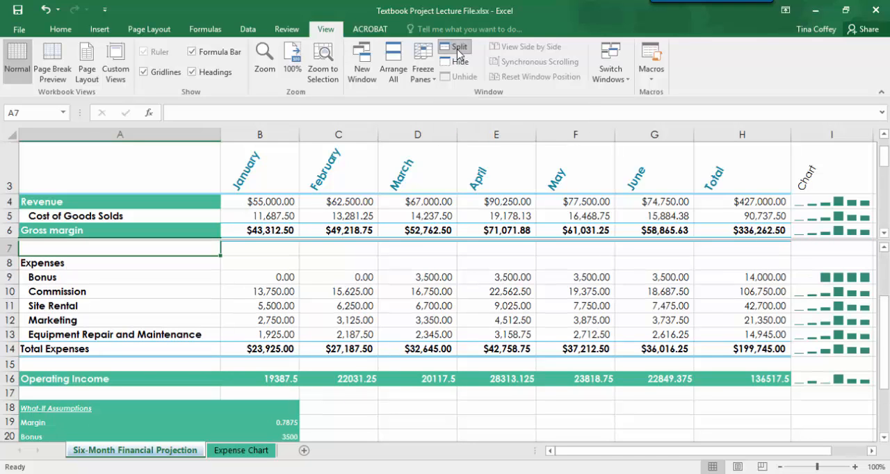
In the What-If Assumptions, set the Bonus in B20 to 5,000 and the Sales Revenue for Bonus in B21 to 22.5%
scroll(492, 356, "up", 2)
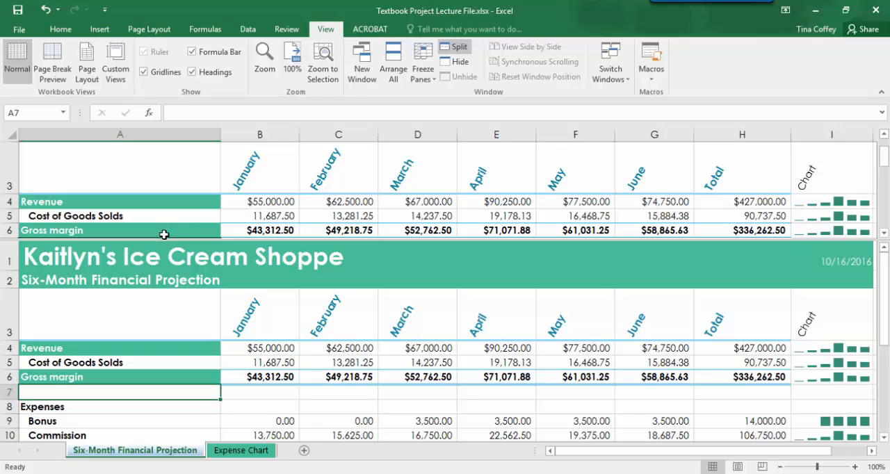
scroll(146, 351, "down", 6)
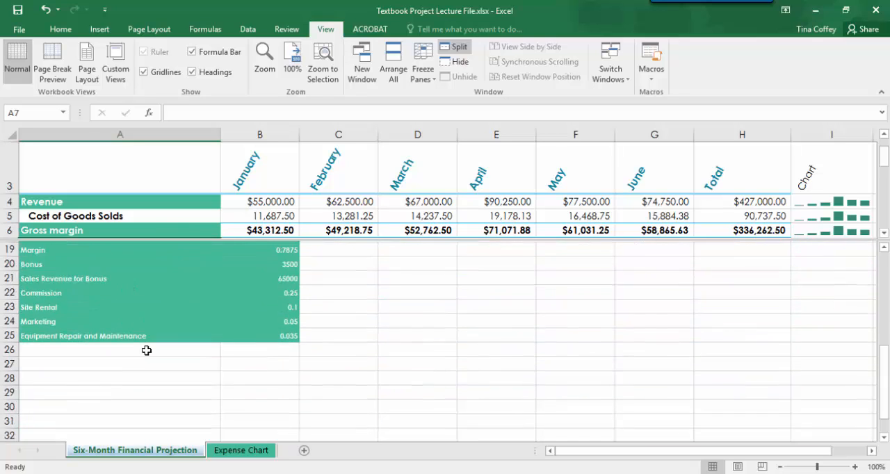
scroll(146, 351, "down", 1)
scroll(146, 351, "up", 5)
scroll(146, 351, "down", 1)
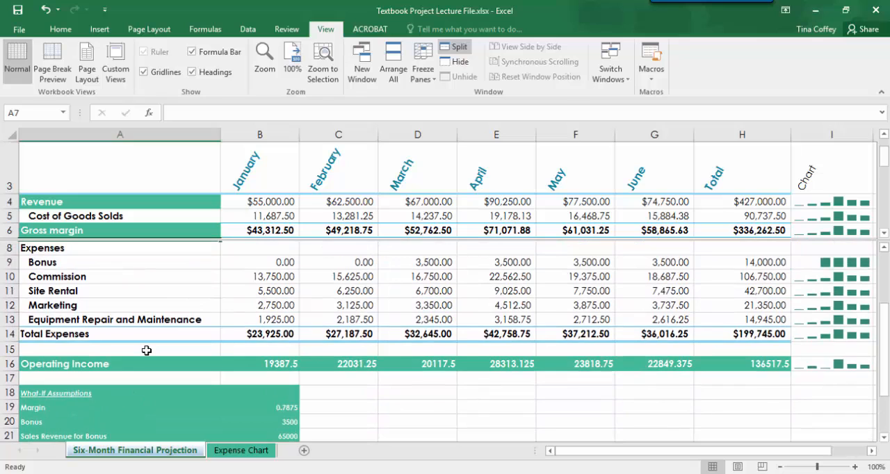
scroll(146, 350, "down", 2)
left_click(277, 323)
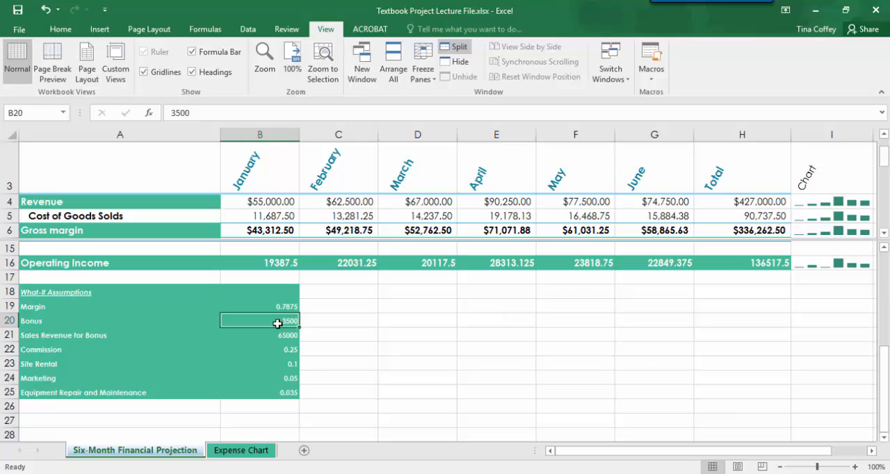
type("5,00")
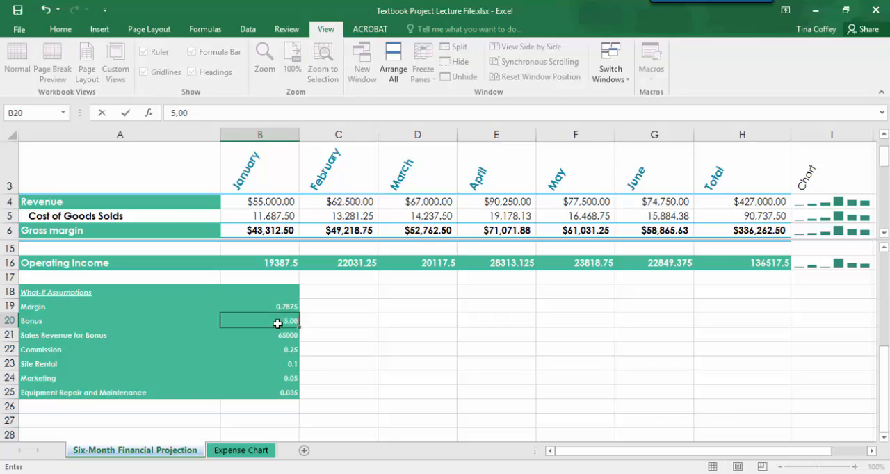
type("0")
key("Return")
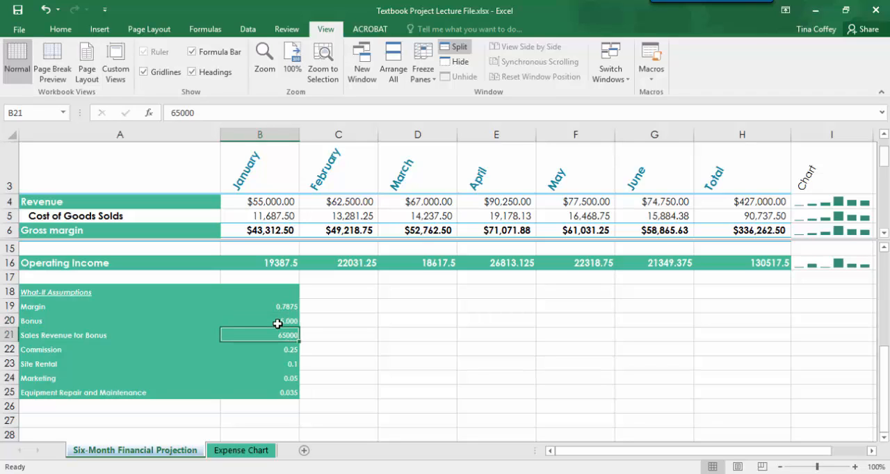
type("22.5%")
key("Return")
Set the Equipment Repair and Maintenance assumption in B25 to 4.00%
left_click(267, 395)
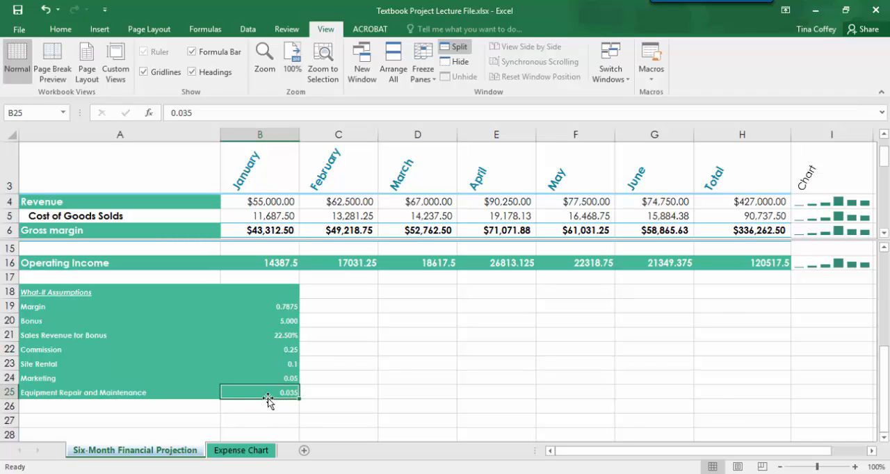
type("4")
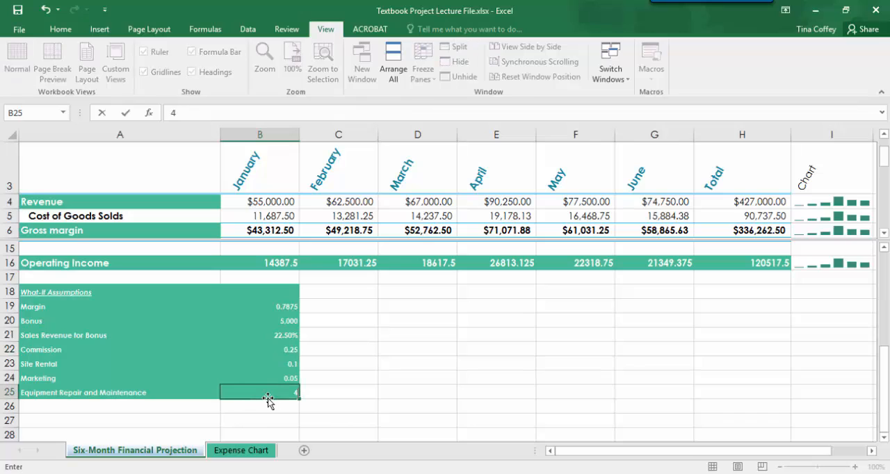
type(".00%")
key("Return")
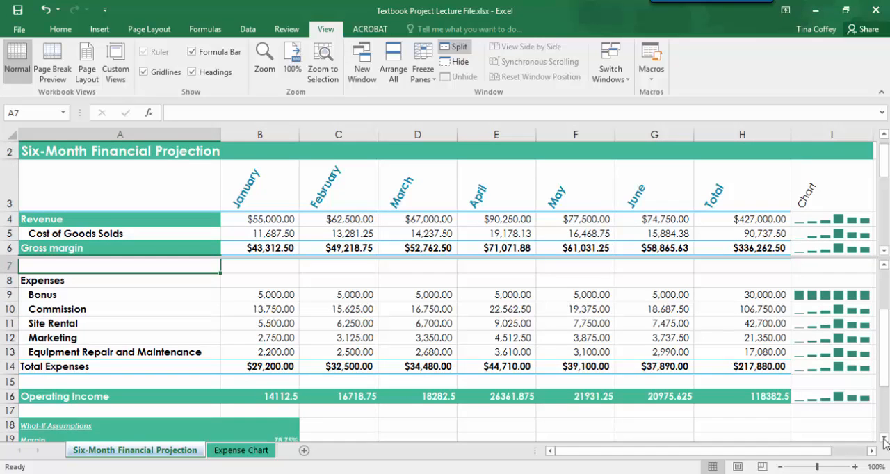
Examine the Site Rental assumption in B23 and the total operating income formula in H16, with both visible in the lower pane
scroll(886, 426, "down", 4)
left_click_drag(886, 426, 884, 382)
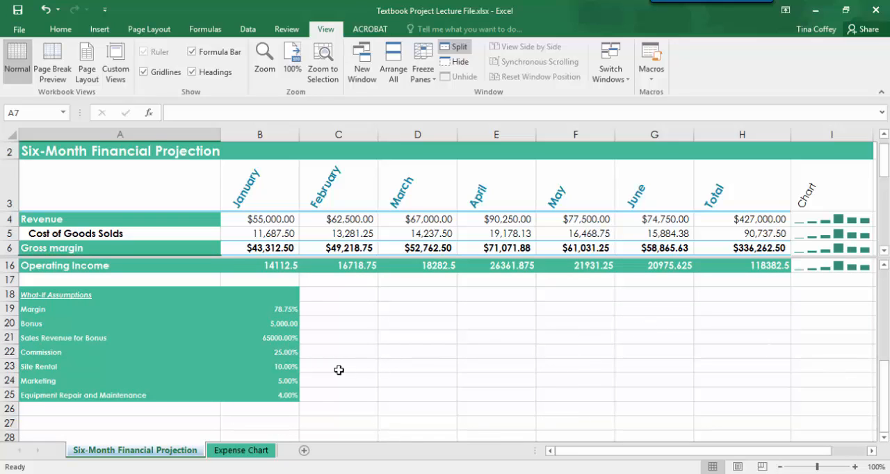
left_click(288, 368)
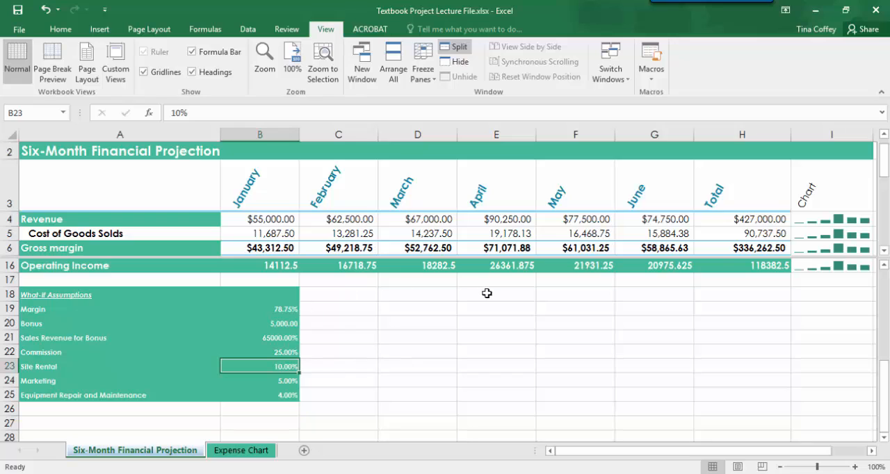
left_click(733, 265)
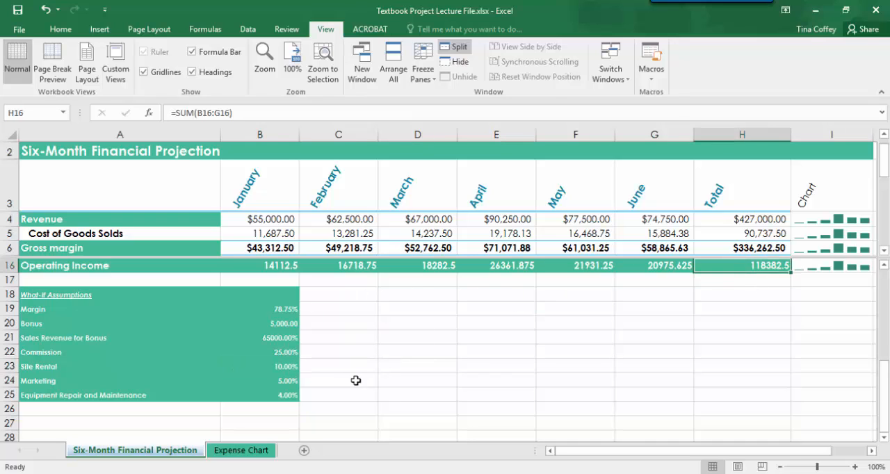
left_click(266, 370)
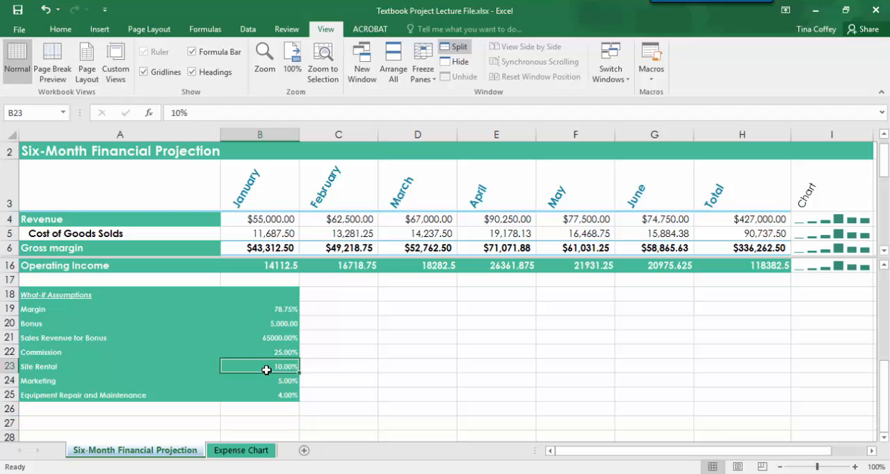
left_click(765, 268)
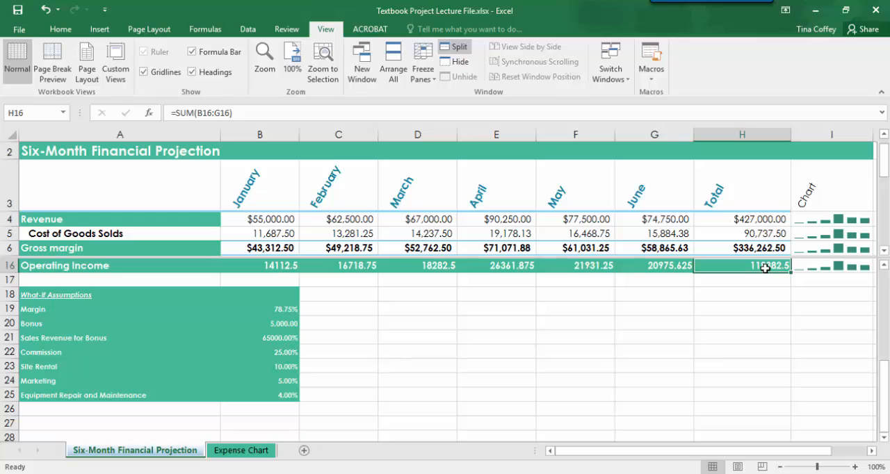
left_click(286, 363)
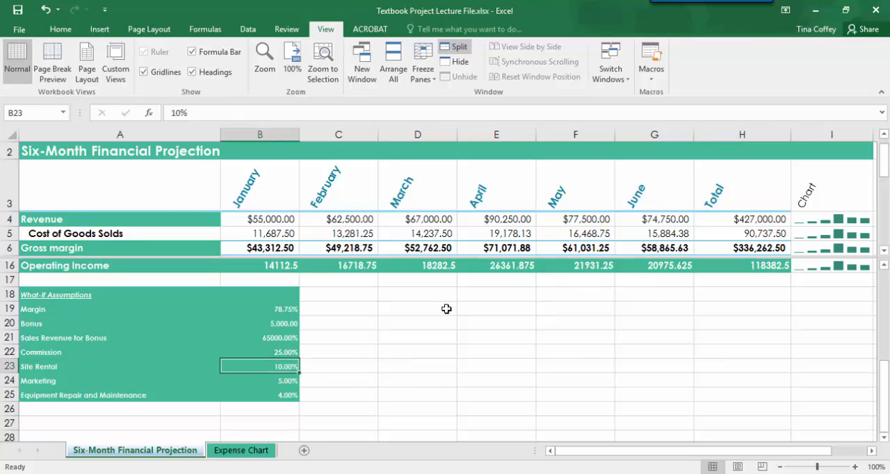
Use Goal Seek to bring the total operating income in H16 to 145,000 by changing the Site Rental percentage in B23
left_click(756, 270)
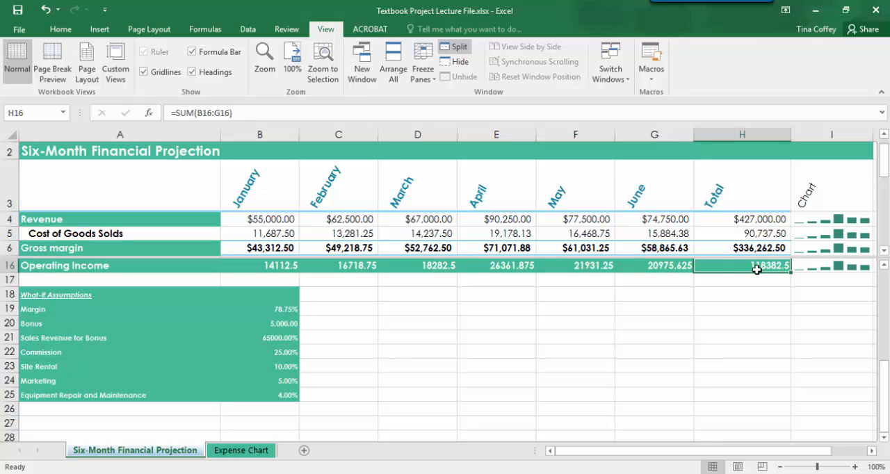
left_click(249, 29)
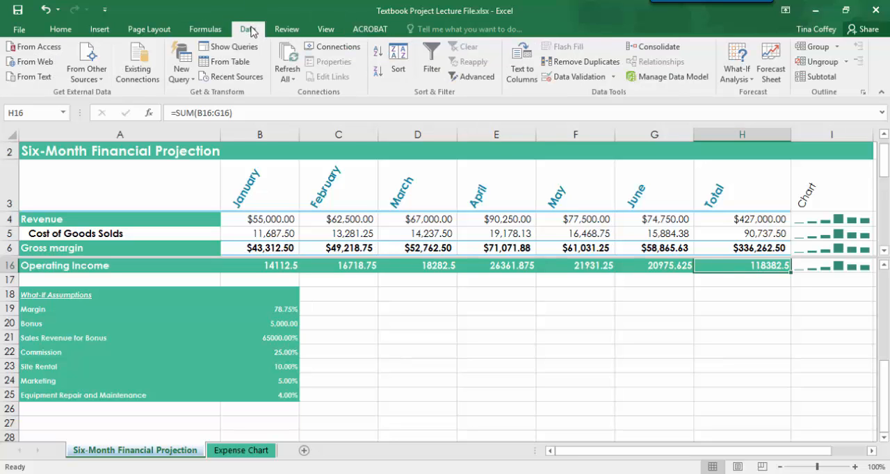
left_click(743, 78)
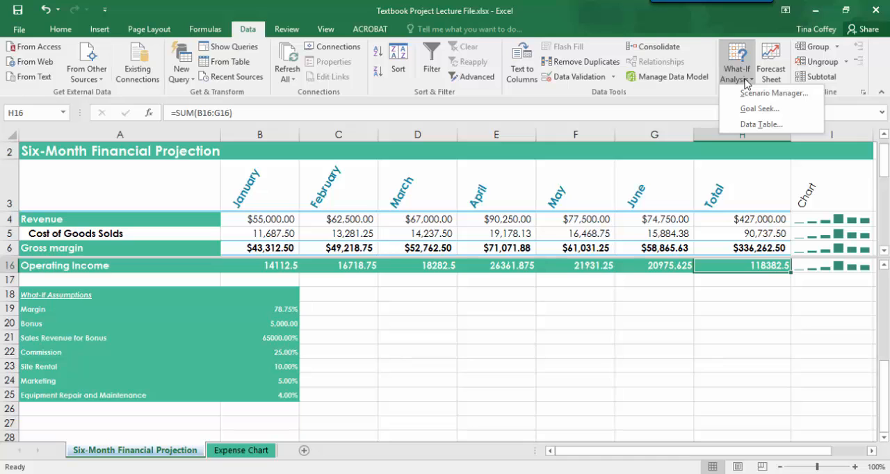
left_click(746, 111)
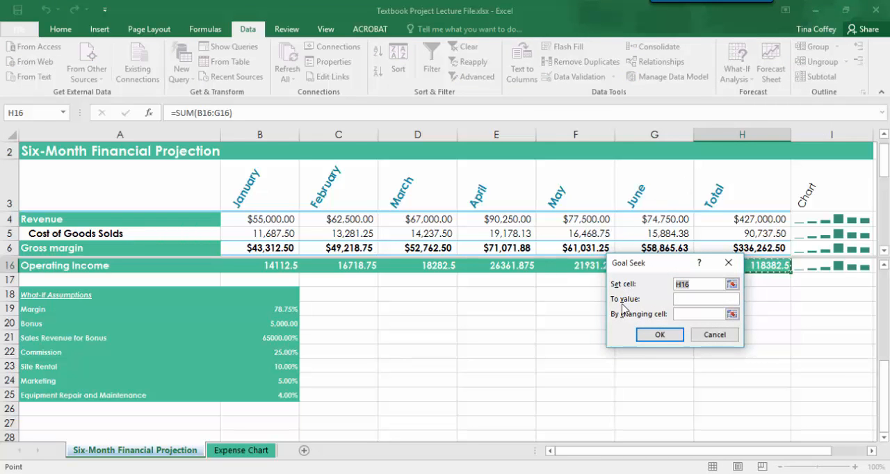
left_click(687, 300)
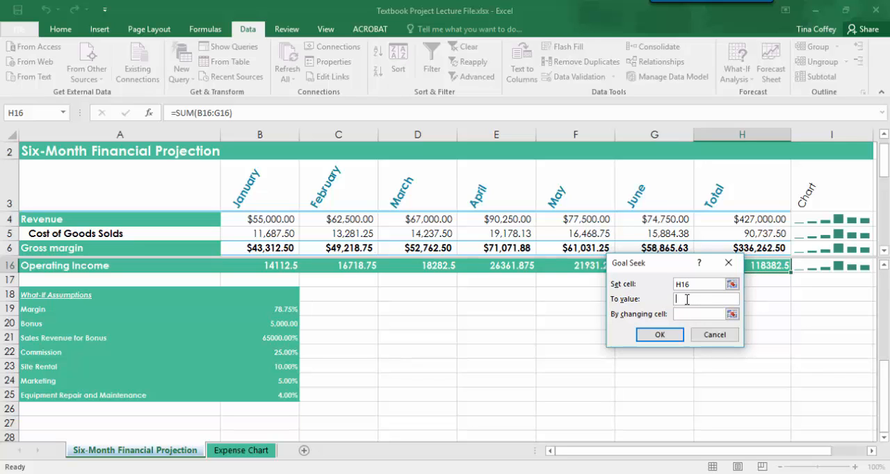
type("145,000")
left_click(688, 315)
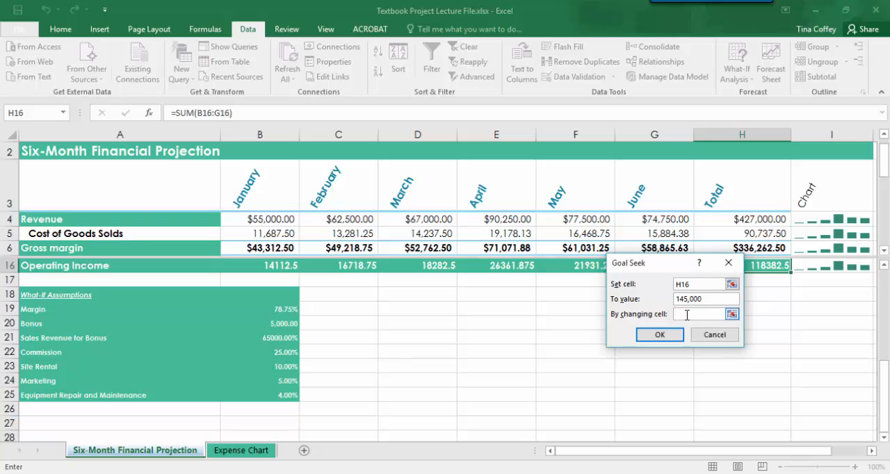
left_click(282, 368)
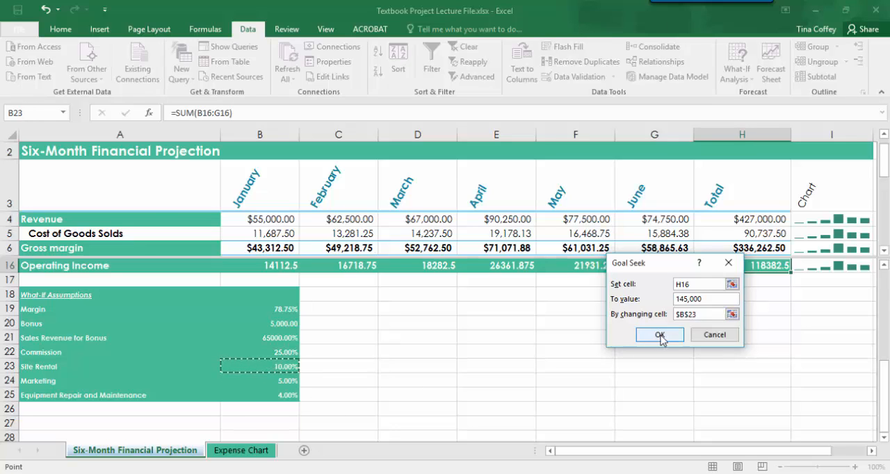
left_click(660, 336)
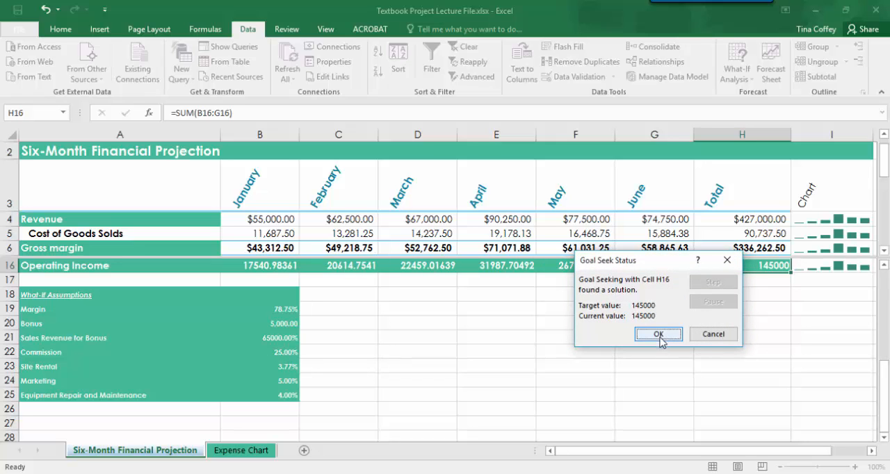
left_click(659, 335)
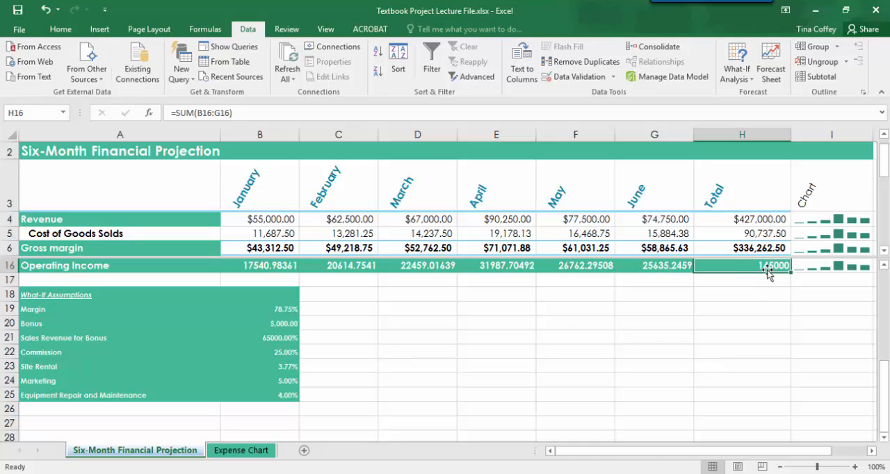
left_click(290, 367)
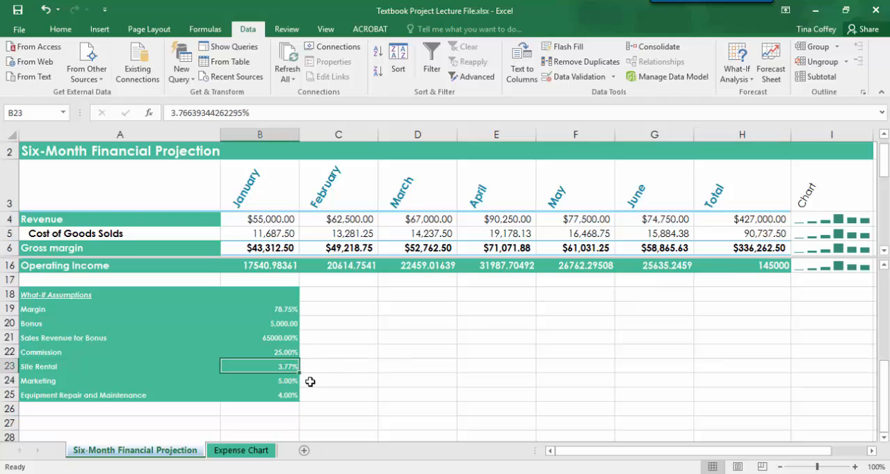
left_click(765, 270)
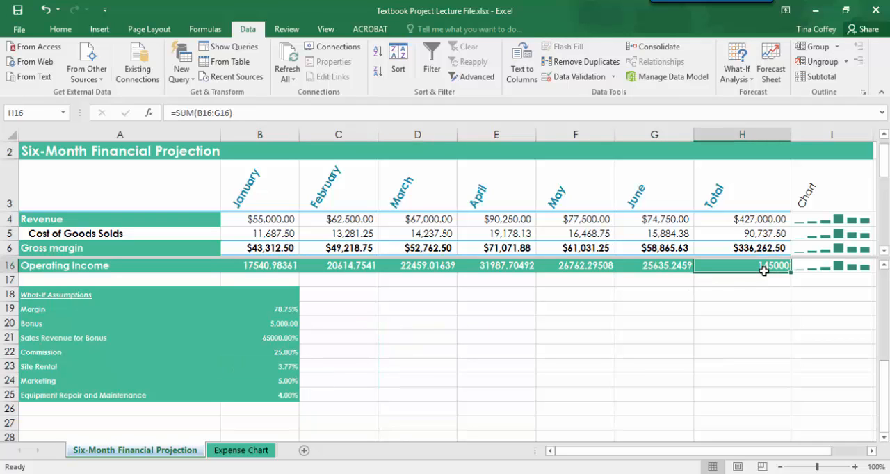